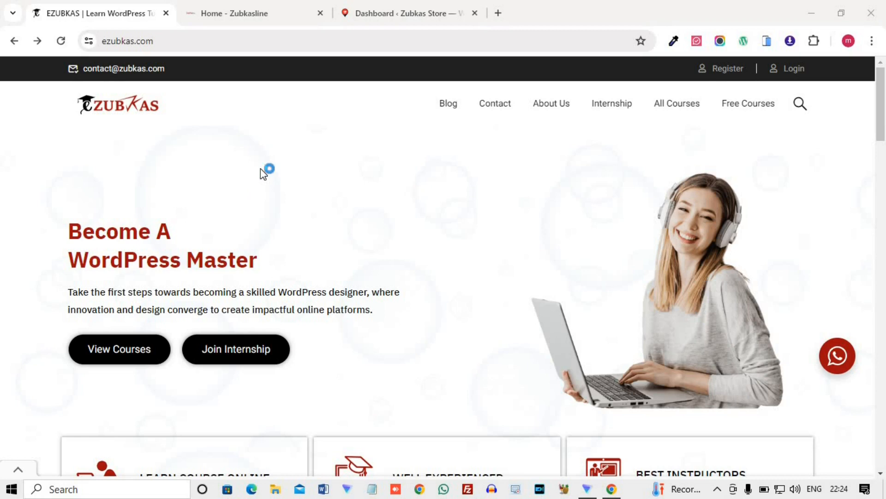
Search the Zubkasline store for "woocommerce shipment" and open the Woocommerce Shipment Tracking product page.
{"action": "left_click", "coordinate": [226, 5]}
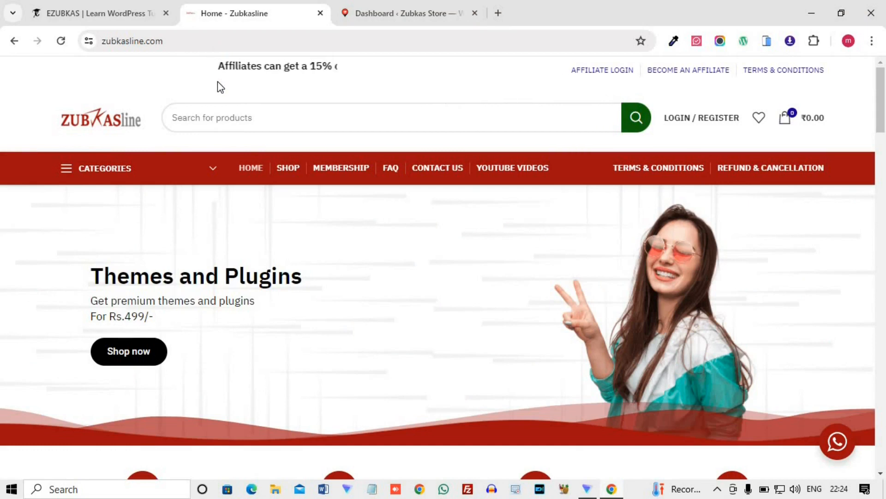
{"action": "left_click", "coordinate": [236, 121]}
{"action": "type", "text": "w"}
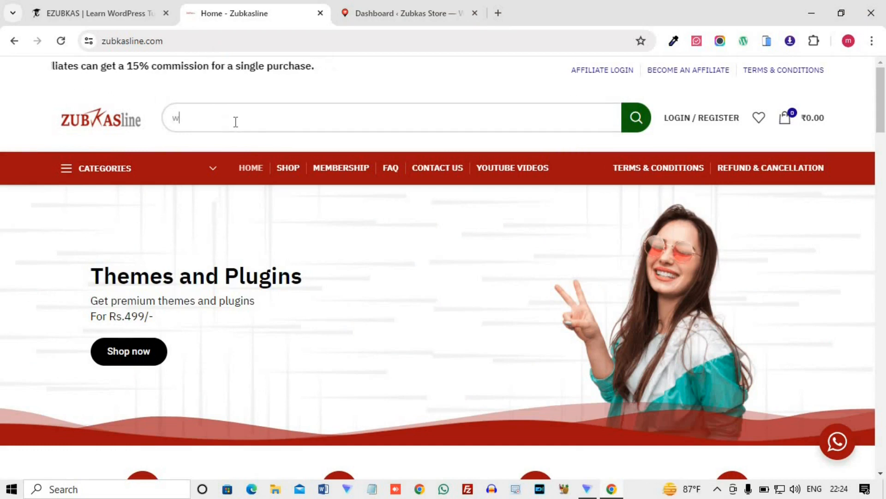
{"action": "type", "text": "oocomm"}
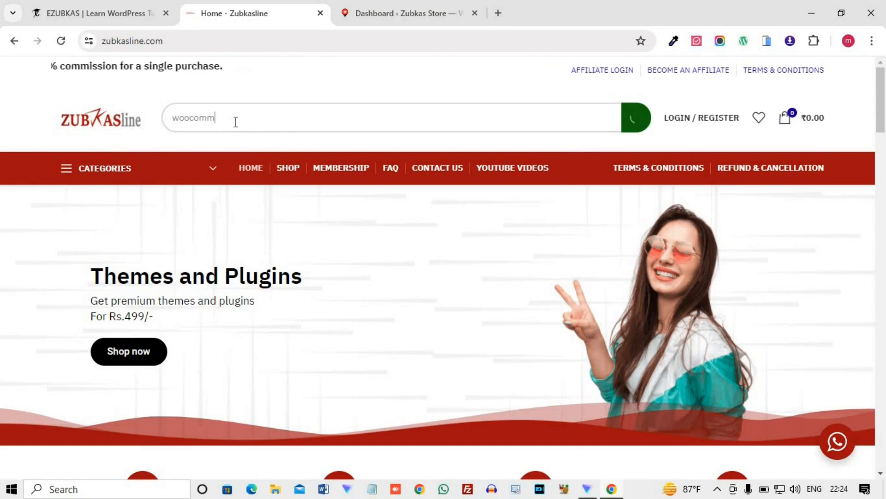
{"action": "type", "text": "erce sh"}
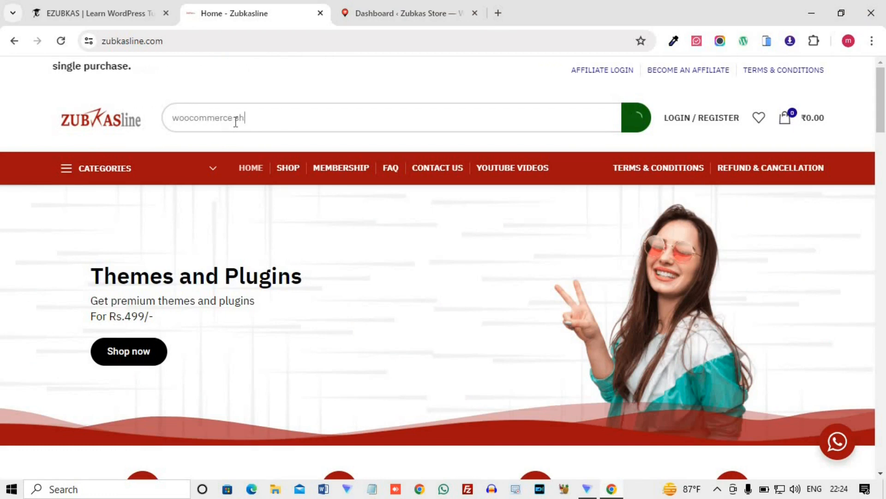
{"action": "type", "text": "ipment"}
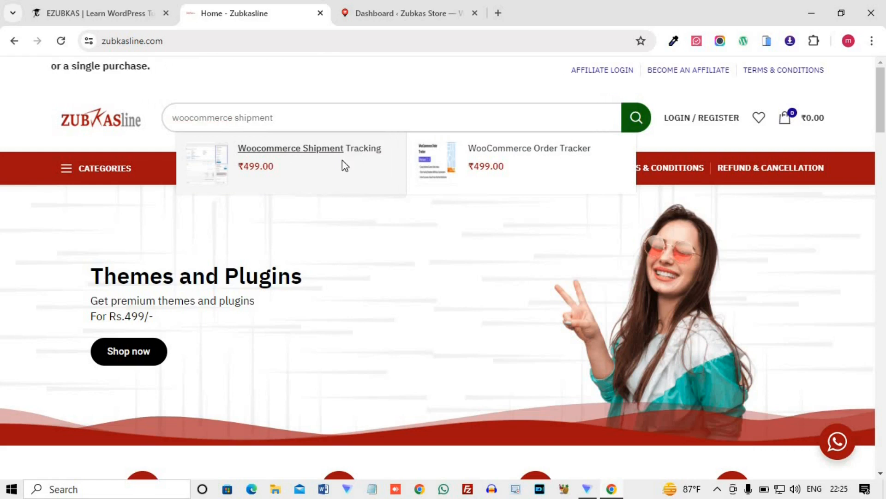
{"action": "left_click", "coordinate": [342, 163]}
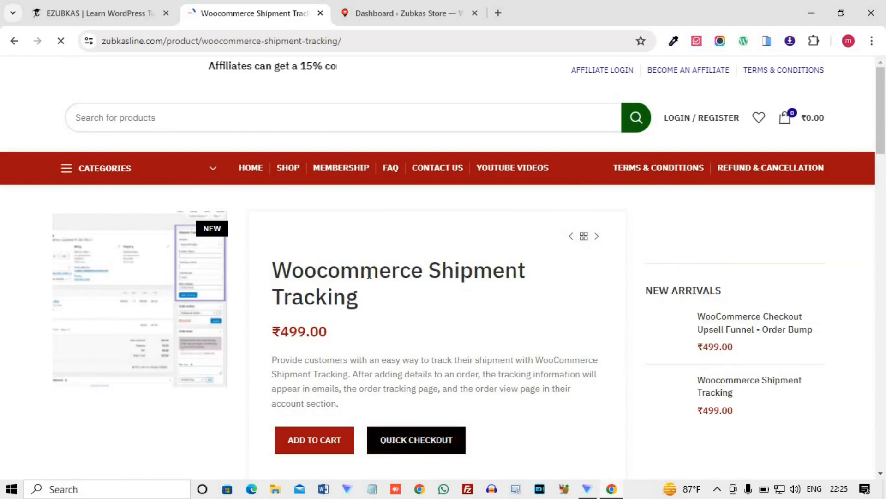
Start a quick checkout for the Woocommerce Shipment Tracking plugin and choose PayUBiz as the payment method.
{"action": "left_click", "coordinate": [438, 450]}
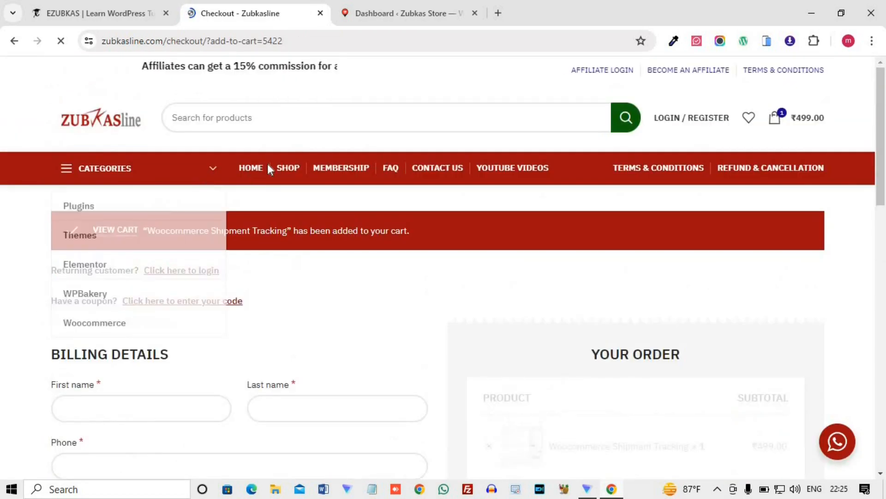
{"action": "scroll", "coordinate": [268, 184], "scroll_direction": "up", "scroll_amount": 2}
{"action": "scroll", "coordinate": [4, 231], "scroll_direction": "down", "scroll_amount": 3}
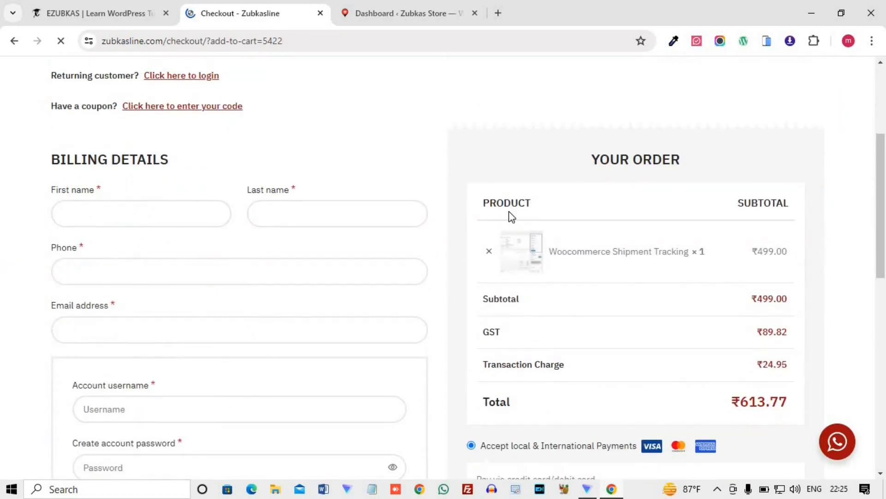
{"action": "scroll", "coordinate": [548, 134], "scroll_direction": "down", "scroll_amount": 4}
{"action": "scroll", "coordinate": [577, 226], "scroll_direction": "up", "scroll_amount": 2}
{"action": "scroll", "coordinate": [655, 185], "scroll_direction": "down", "scroll_amount": 2}
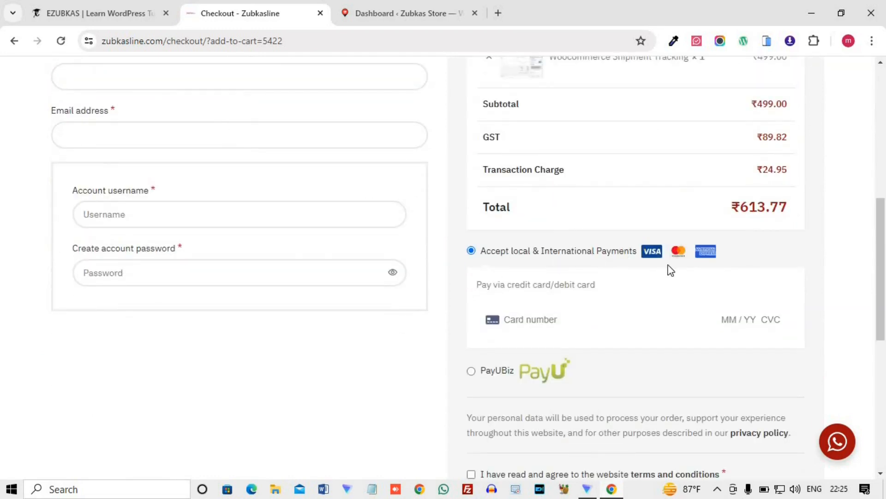
{"action": "scroll", "coordinate": [670, 270], "scroll_direction": "down", "scroll_amount": 4}
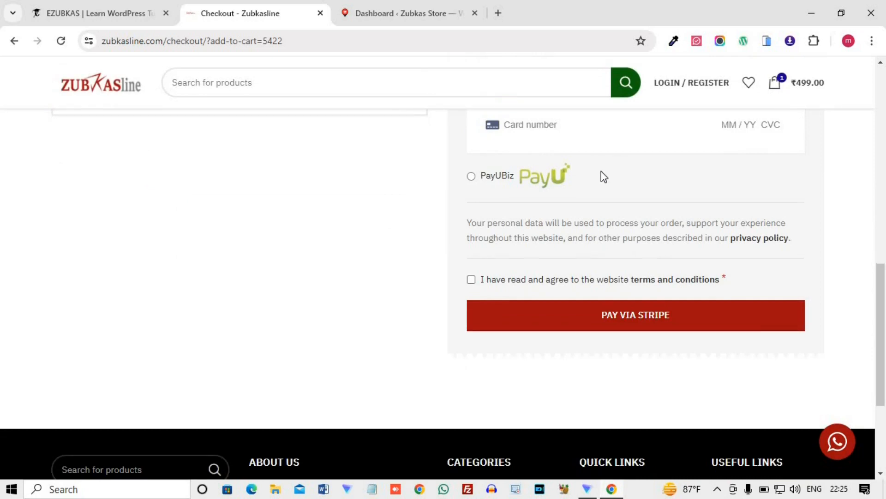
{"action": "left_click", "coordinate": [471, 176]}
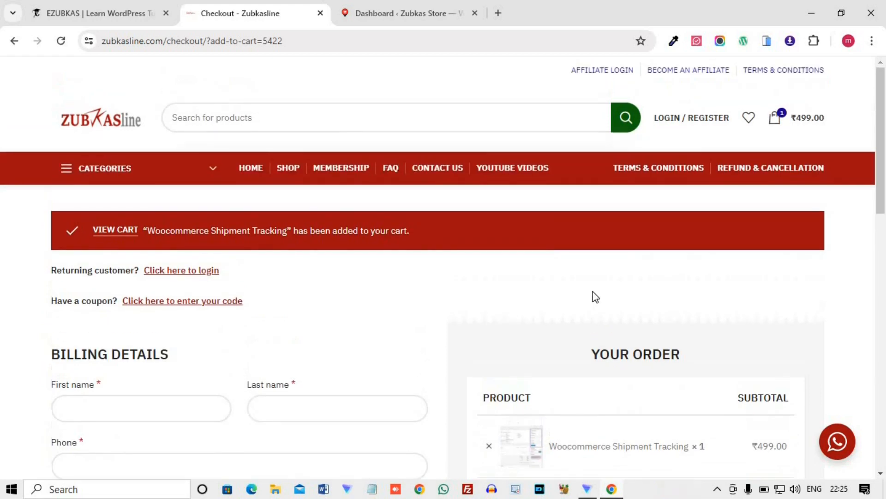
Open the Zubkasline membership page and review what the Basic, Standard and Advanced plans offer.
{"action": "left_click", "coordinate": [332, 180]}
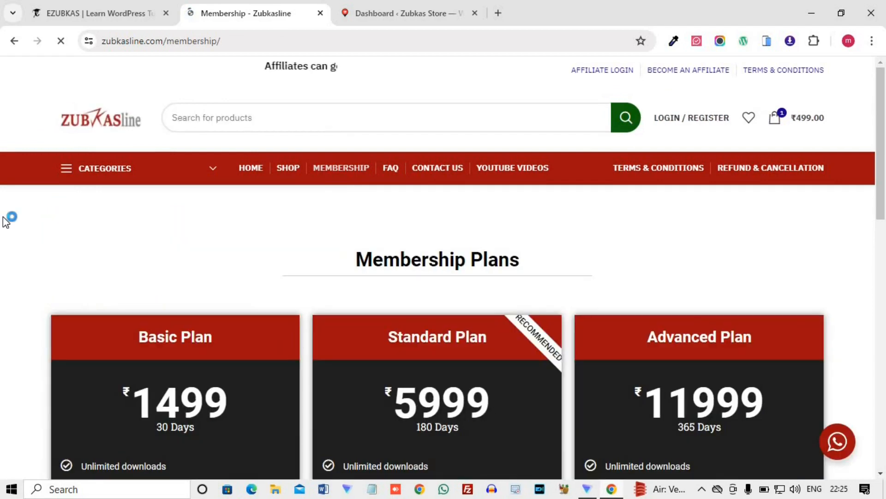
{"action": "scroll", "coordinate": [7, 233], "scroll_direction": "down", "scroll_amount": 4}
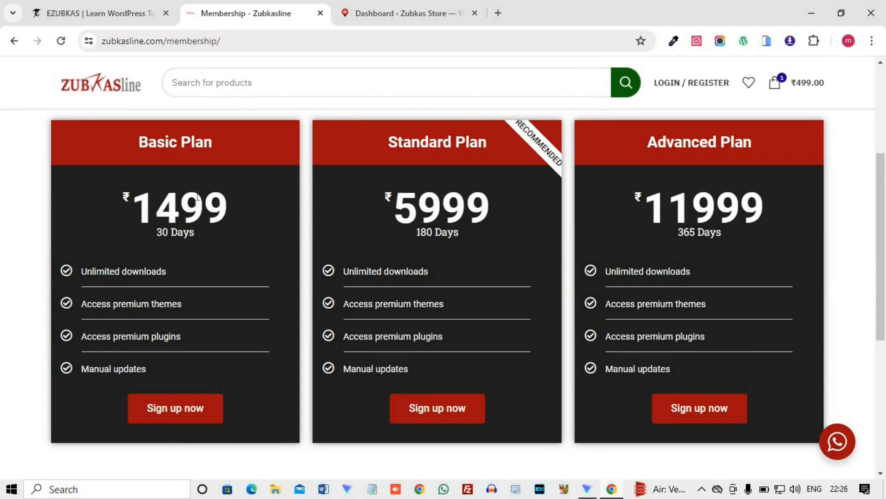
{"action": "scroll", "coordinate": [264, 285], "scroll_direction": "down", "scroll_amount": 3}
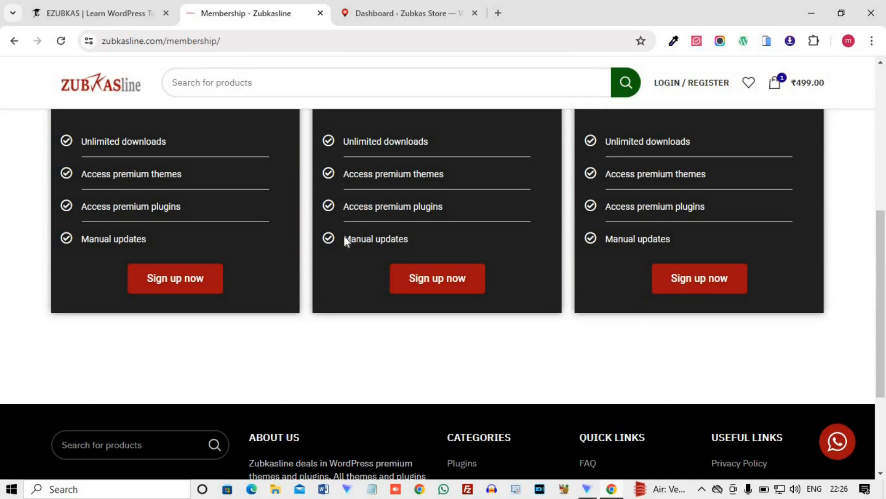
{"action": "scroll", "coordinate": [200, 178], "scroll_direction": "up", "scroll_amount": 5}
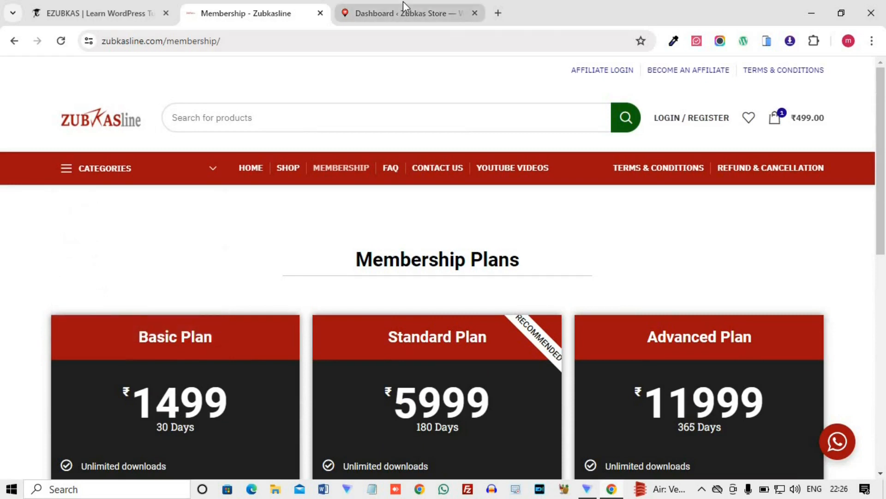
Switch to the Zubkas Store WordPress admin and open the plugin upload form on a new Add Plugins tab.
{"action": "left_click", "coordinate": [403, 5]}
{"action": "scroll", "coordinate": [222, 217], "scroll_direction": "up", "scroll_amount": 5}
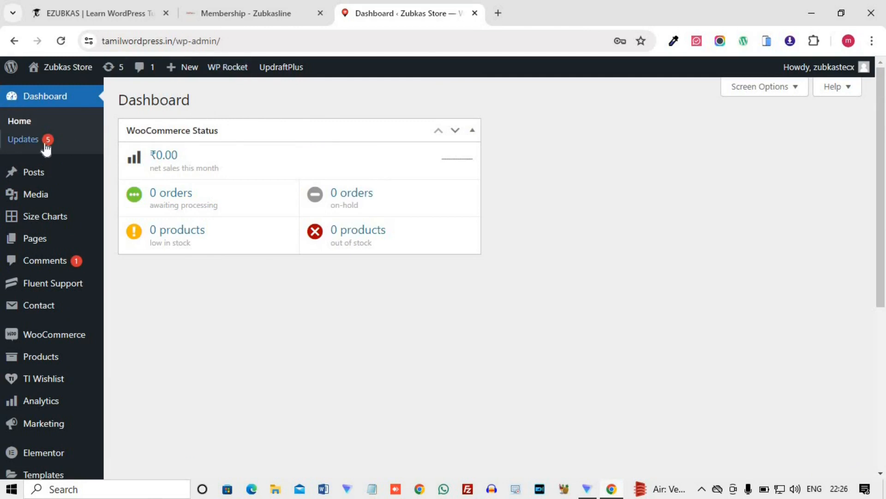
{"action": "scroll", "coordinate": [45, 352], "scroll_direction": "down", "scroll_amount": 4}
{"action": "mouse_move", "coordinate": [37, 389]}
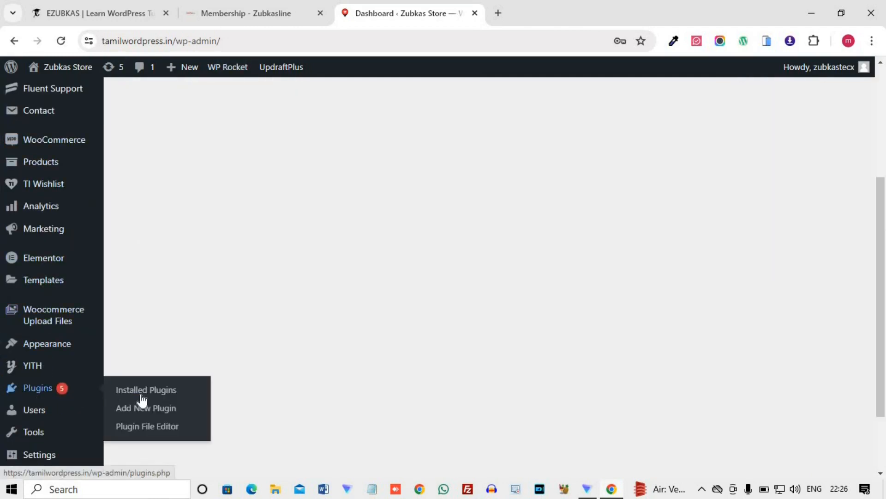
{"action": "right_click", "coordinate": [142, 407]}
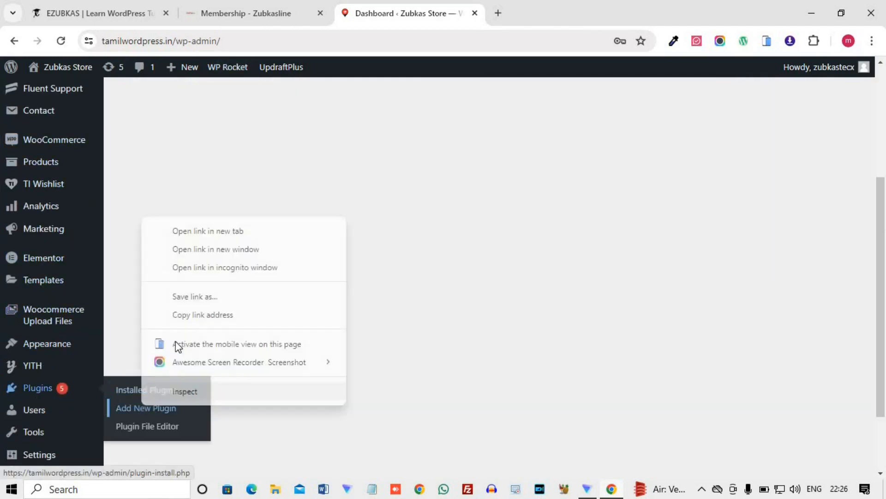
{"action": "left_click", "coordinate": [217, 236]}
{"action": "key", "text": "ctrl+Tab"}
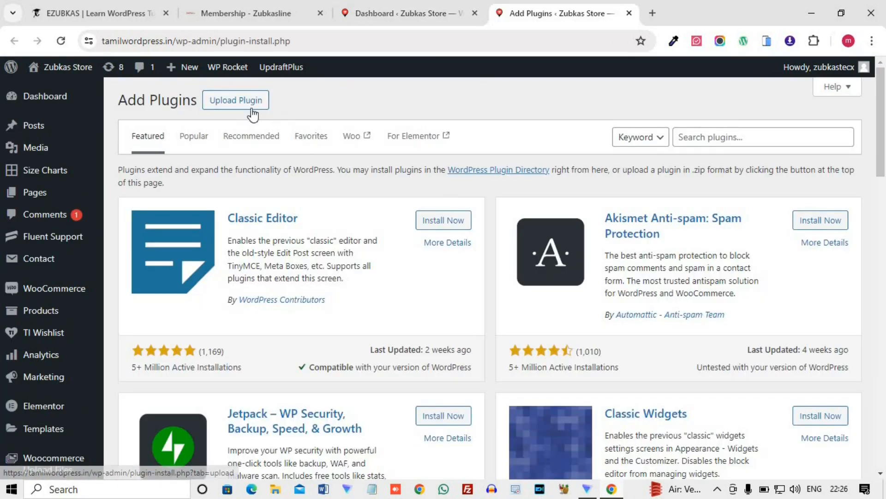
{"action": "left_click", "coordinate": [247, 106]}
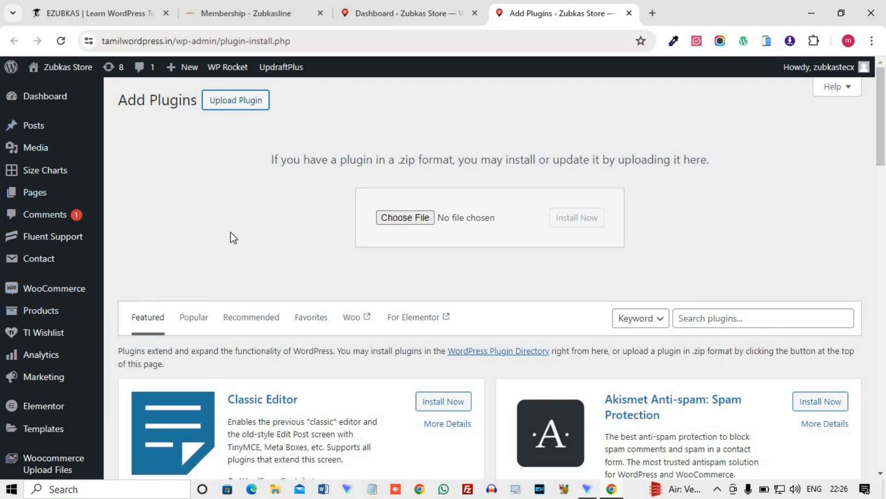
Return to the WordPress dashboard, open the store's live site in a new tab and look through its homepage.
{"action": "left_click", "coordinate": [16, 97]}
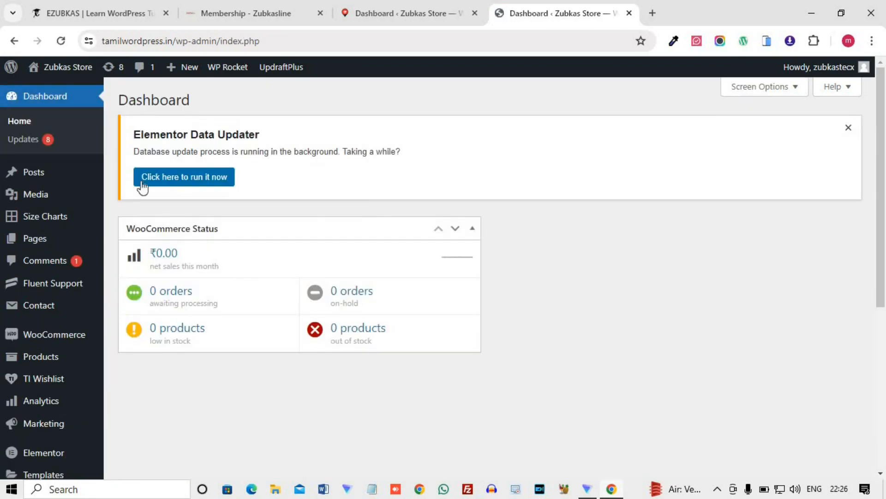
{"action": "mouse_move", "coordinate": [67, 75]}
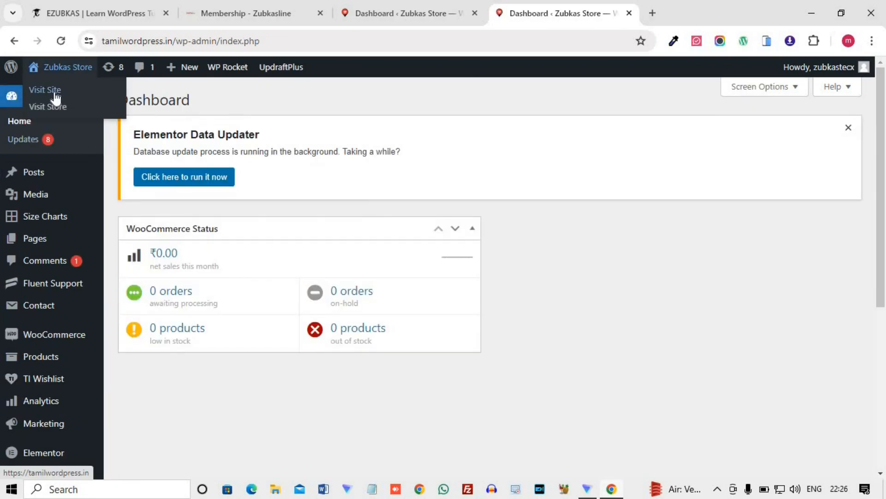
{"action": "right_click", "coordinate": [56, 91]}
{"action": "left_click", "coordinate": [189, 106]}
{"action": "key", "text": "ctrl+Tab"}
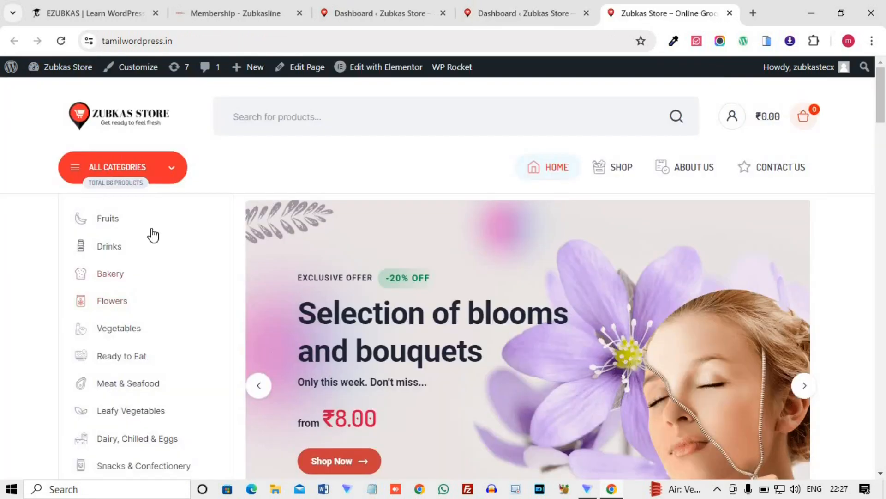
{"action": "scroll", "coordinate": [455, 192], "scroll_direction": "down", "scroll_amount": 10}
{"action": "scroll", "coordinate": [584, 244], "scroll_direction": "down", "scroll_amount": 15}
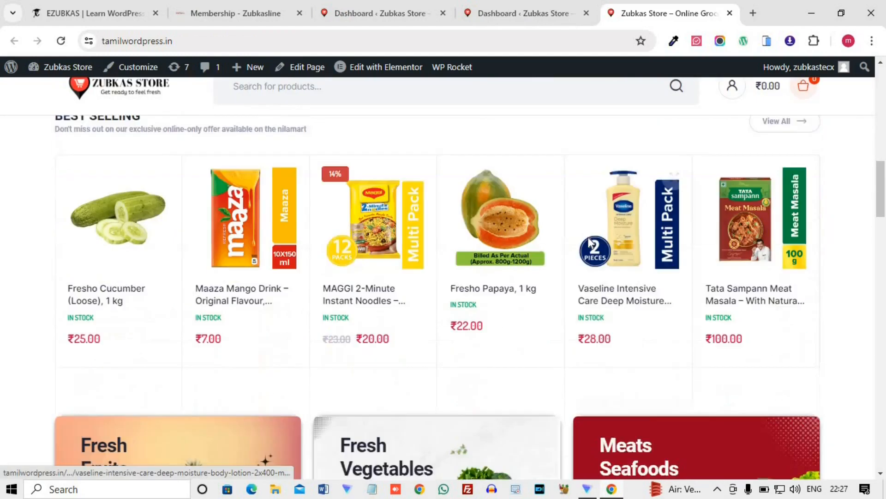
{"action": "scroll", "coordinate": [590, 242], "scroll_direction": "down", "scroll_amount": 15}
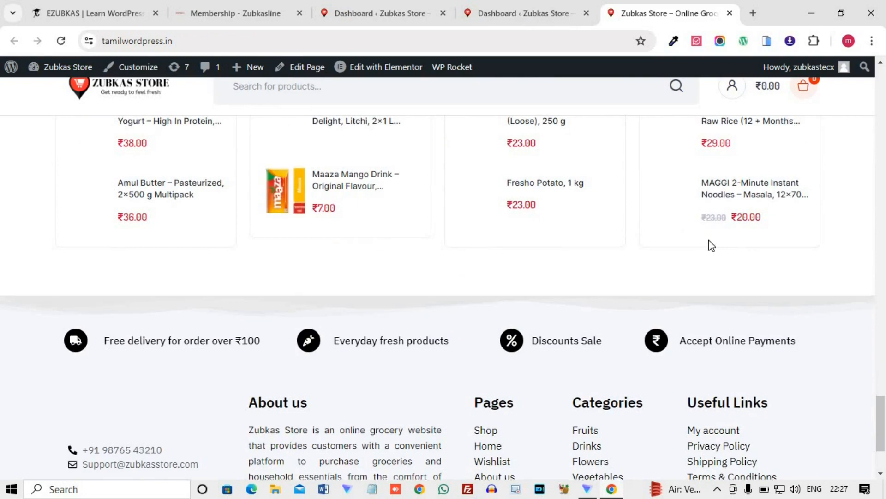
{"action": "scroll", "coordinate": [708, 240], "scroll_direction": "up", "scroll_amount": 7}
{"action": "scroll", "coordinate": [637, 240], "scroll_direction": "up", "scroll_amount": 2}
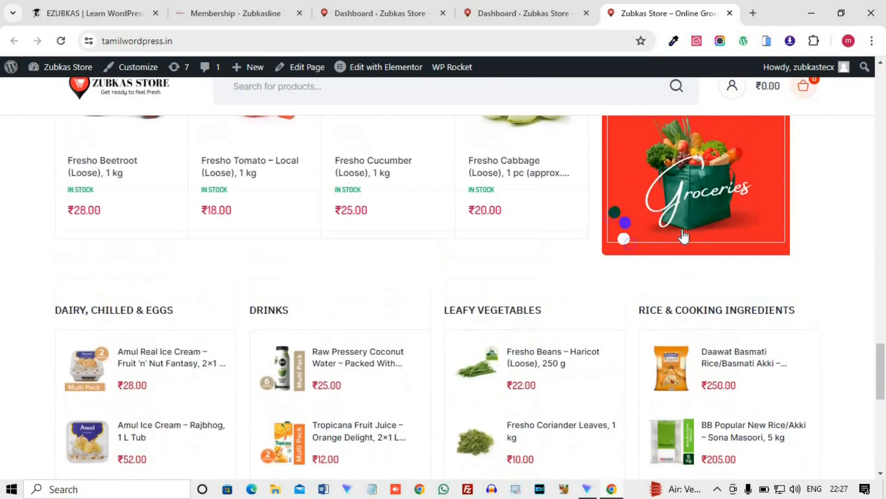
Go back to the WordPress dashboard, list the WooCommerce orders and open the one with Processing status.
{"action": "left_click", "coordinate": [523, 13]}
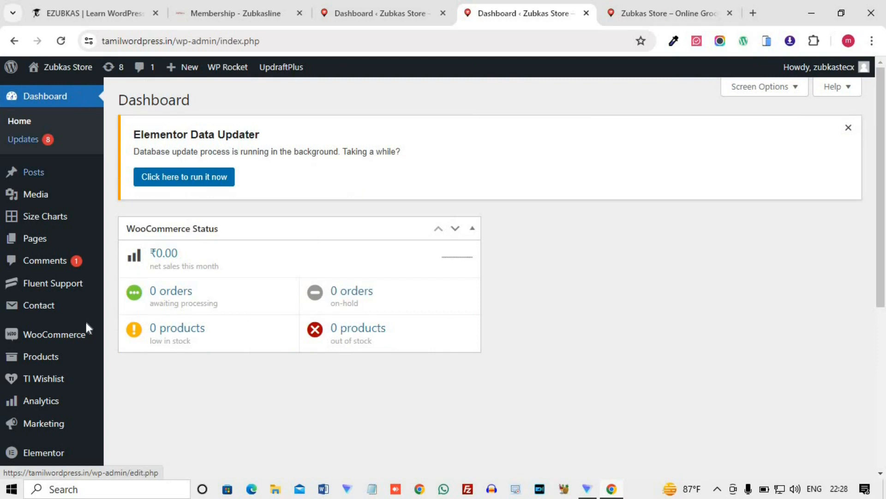
{"action": "mouse_move", "coordinate": [70, 335]}
{"action": "left_click", "coordinate": [135, 353]}
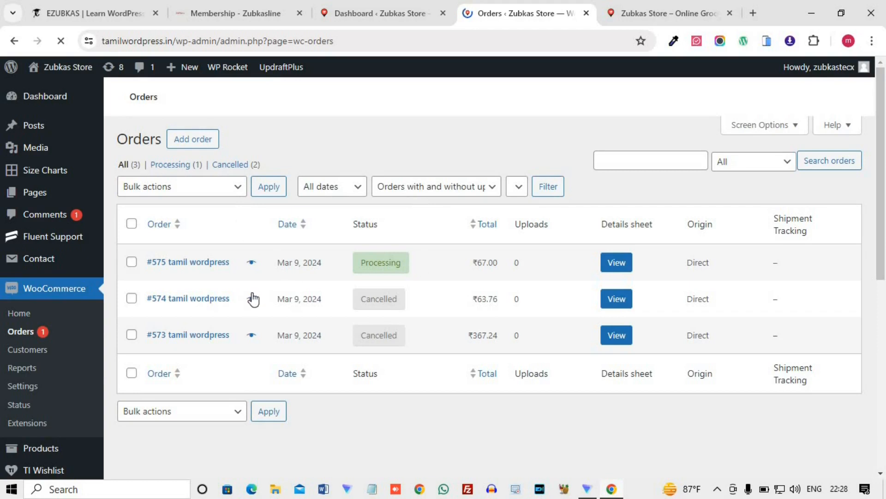
{"action": "scroll", "coordinate": [506, 330], "scroll_direction": "down", "scroll_amount": 3}
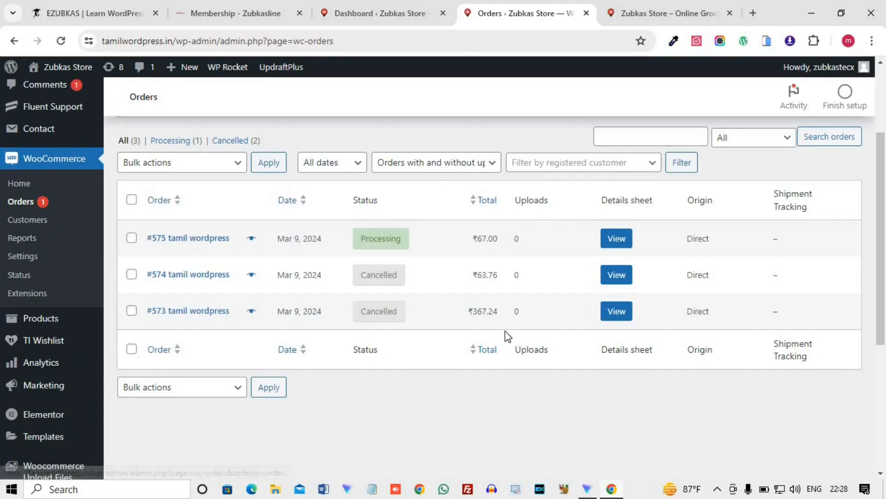
{"action": "left_click", "coordinate": [185, 241]}
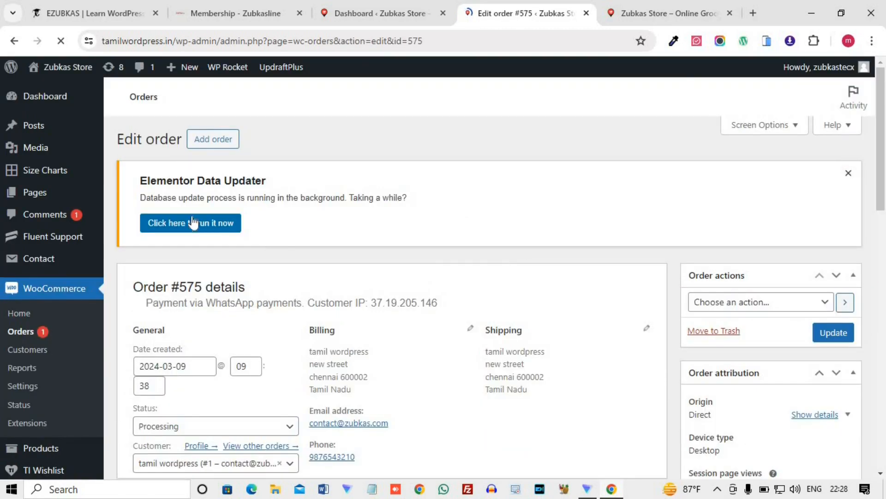
Start adding a tracking number in the order's Shipment Tracking section.
{"action": "scroll", "coordinate": [520, 275], "scroll_direction": "down", "scroll_amount": 5}
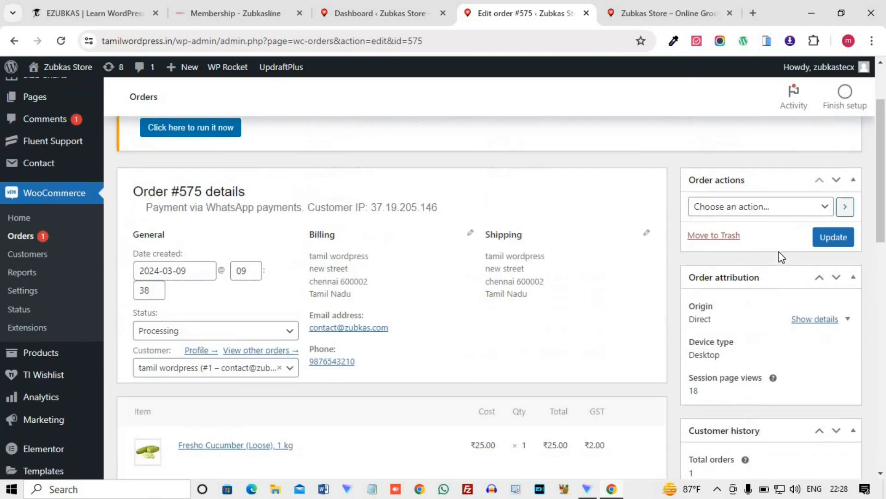
{"action": "scroll", "coordinate": [787, 267], "scroll_direction": "down", "scroll_amount": 6}
{"action": "scroll", "coordinate": [790, 267], "scroll_direction": "down", "scroll_amount": 5}
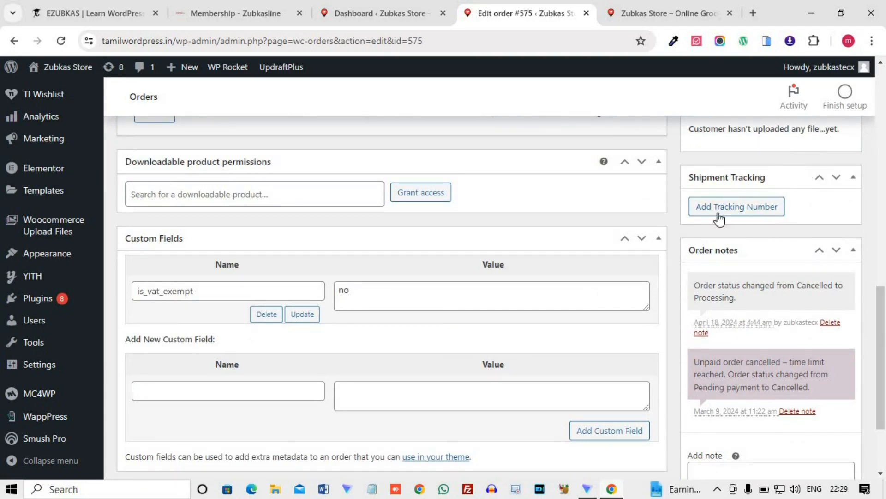
{"action": "left_click", "coordinate": [734, 228]}
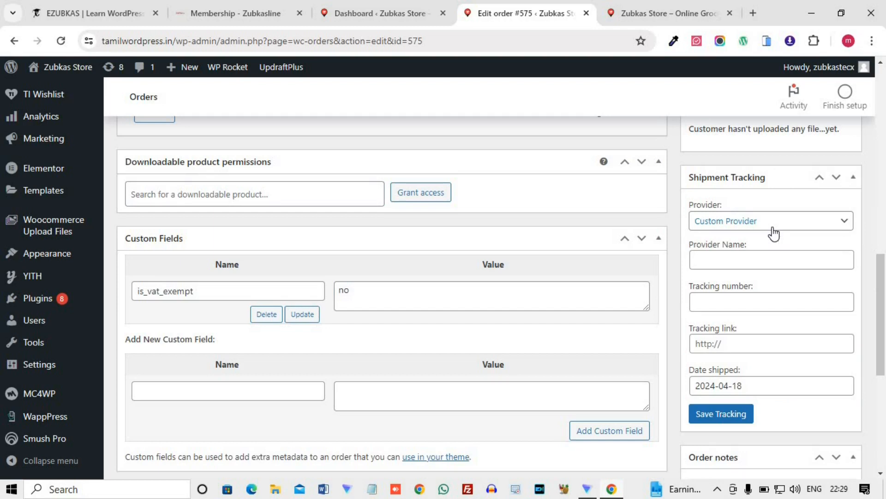
Browse the shipment providers, choose DTDC under India, and look at the calendar for the shipped date.
{"action": "left_click", "coordinate": [773, 231]}
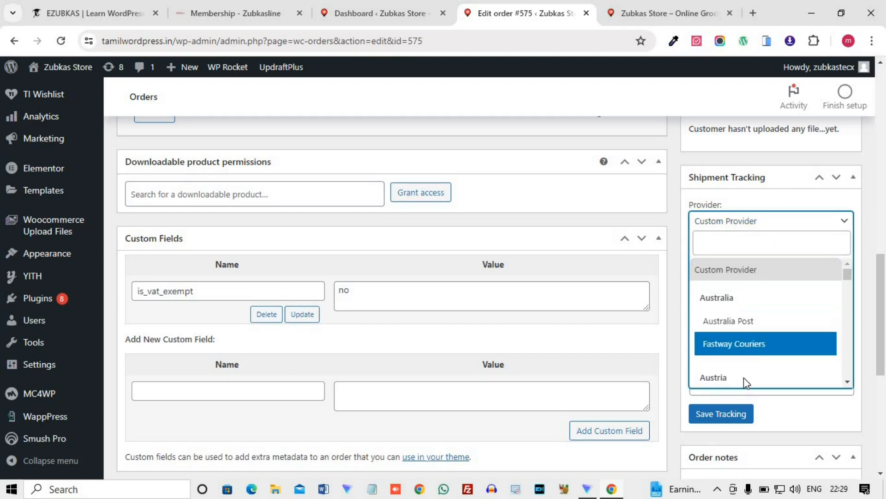
{"action": "scroll", "coordinate": [756, 330], "scroll_direction": "down", "scroll_amount": 3}
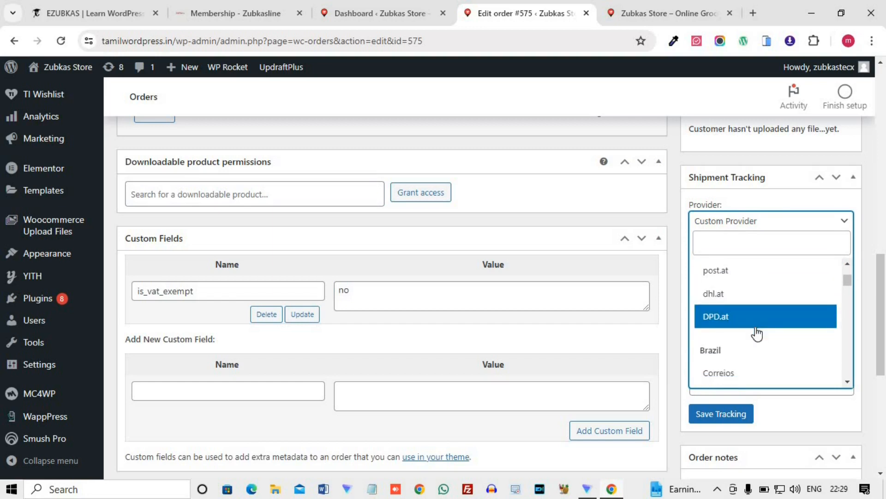
{"action": "scroll", "coordinate": [757, 333], "scroll_direction": "down", "scroll_amount": 5}
{"action": "scroll", "coordinate": [758, 332], "scroll_direction": "down", "scroll_amount": 5}
{"action": "scroll", "coordinate": [758, 333], "scroll_direction": "down", "scroll_amount": 3}
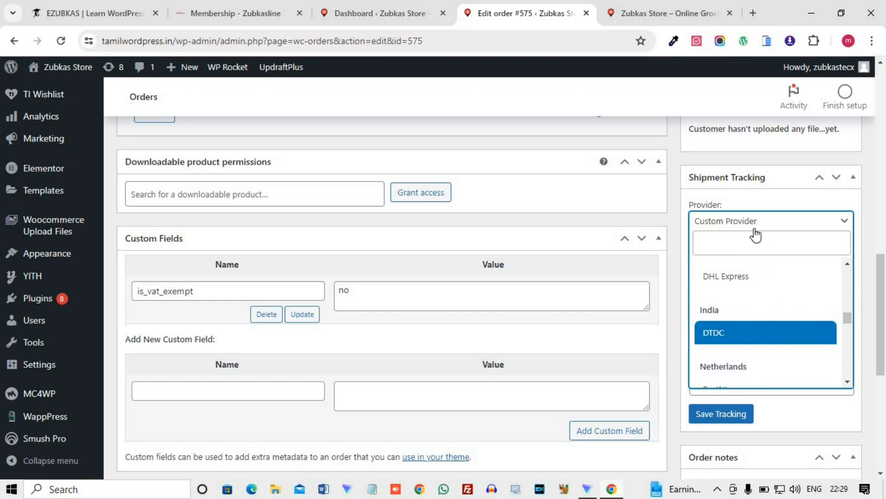
{"action": "key", "text": "Return"}
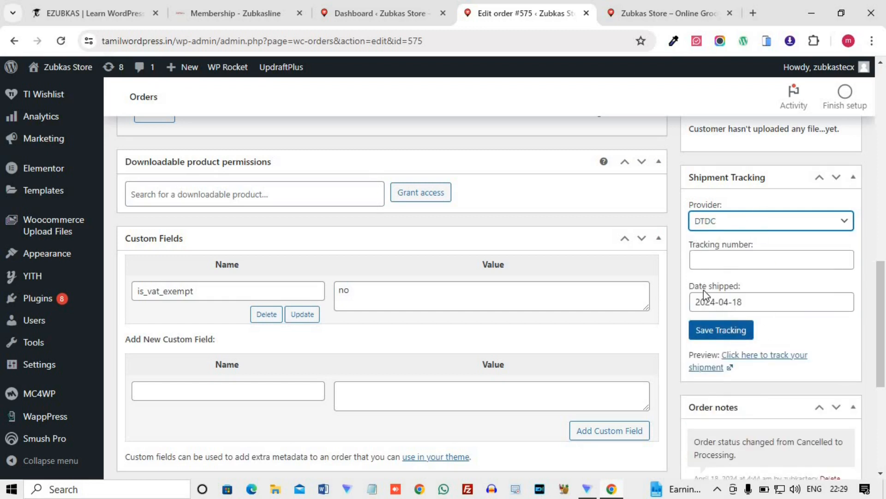
{"action": "left_click", "coordinate": [755, 304]}
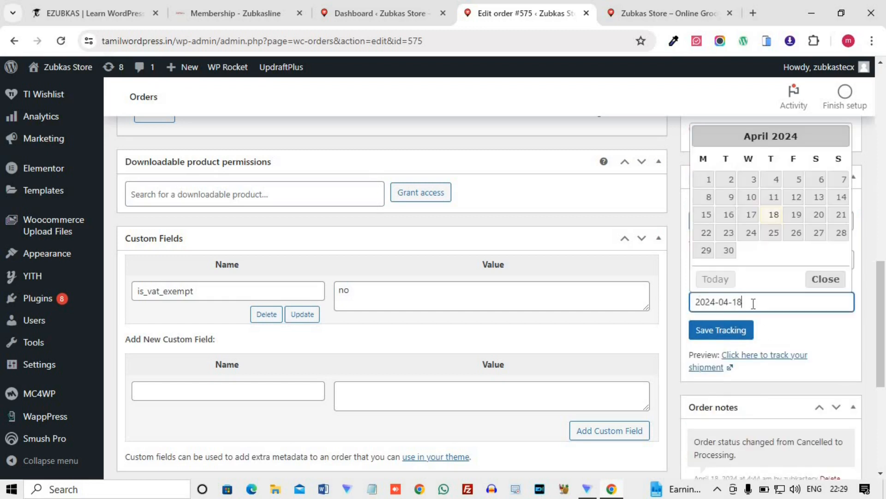
{"action": "left_click", "coordinate": [783, 328]}
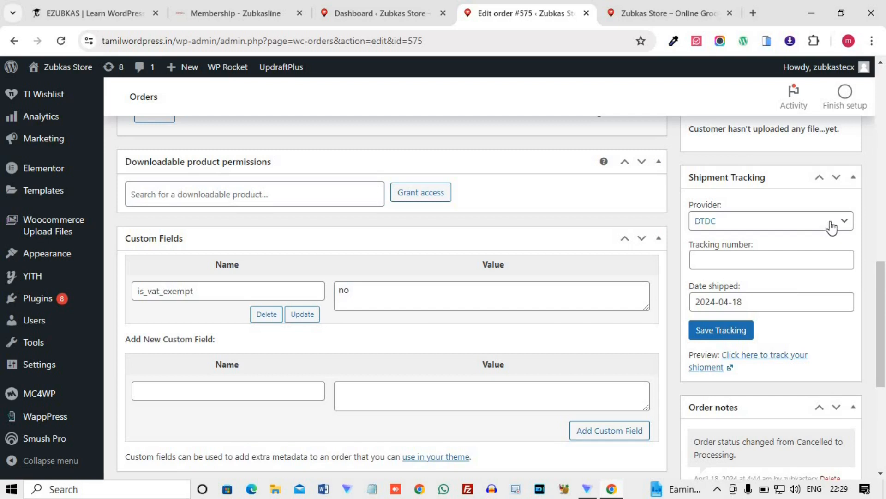
Switch the shipment provider to Custom Provider.
{"action": "left_click", "coordinate": [818, 235]}
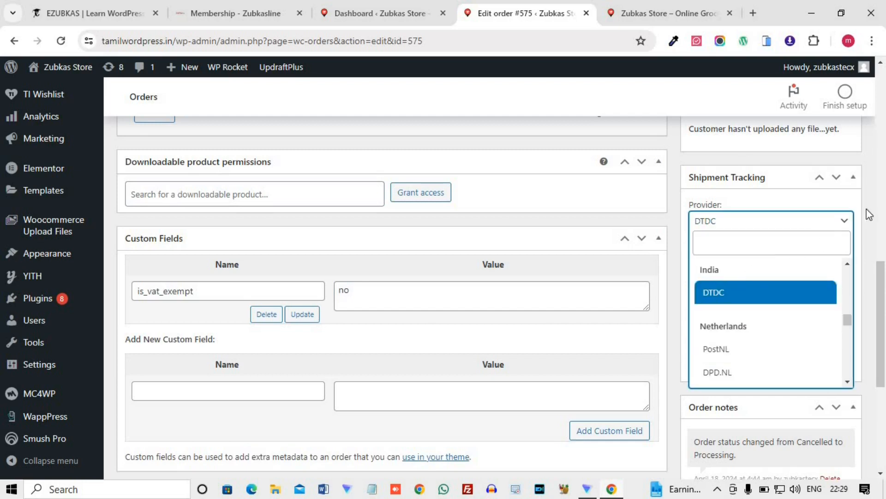
{"action": "left_click", "coordinate": [840, 228]}
{"action": "left_click", "coordinate": [832, 225]}
{"action": "scroll", "coordinate": [799, 277], "scroll_direction": "up", "scroll_amount": 3}
{"action": "scroll", "coordinate": [802, 282], "scroll_direction": "up", "scroll_amount": 10}
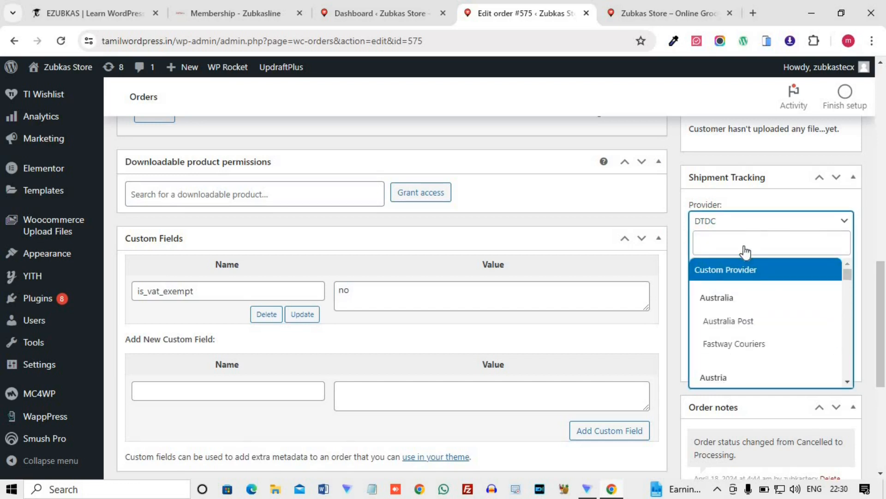
{"action": "left_click", "coordinate": [758, 283]}
Enter BLUEDART as the custom provider's name and 12345678 as the tracking number.
{"action": "left_click", "coordinate": [743, 266]}
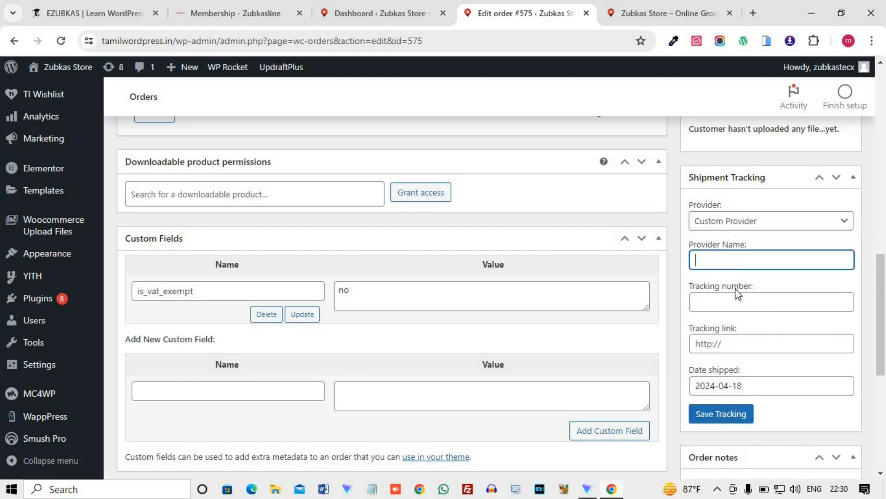
{"action": "type", "text": "BLUEDART"}
{"action": "left_click", "coordinate": [746, 303]}
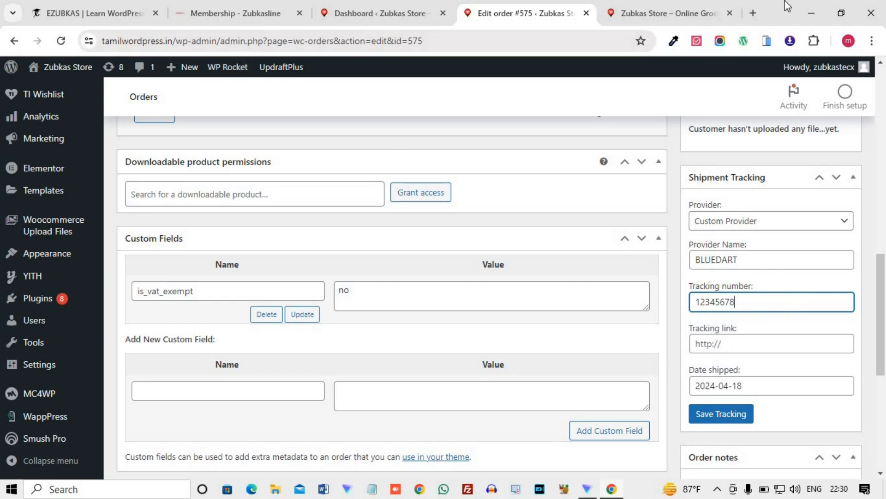
Search Google in a new tab for "BLUE DARTTRACKING PAGE" and open Bluedart's Tracking result.
{"action": "left_click", "coordinate": [752, 16]}
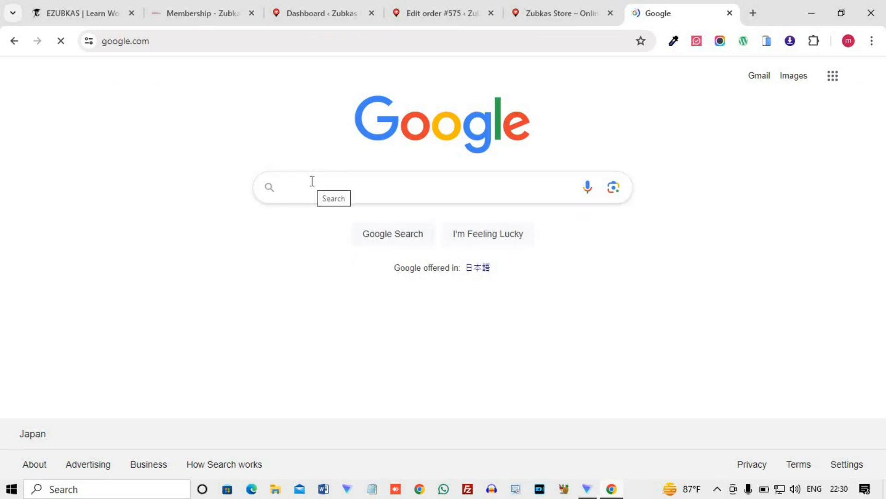
{"action": "type", "text": "BLUE "}
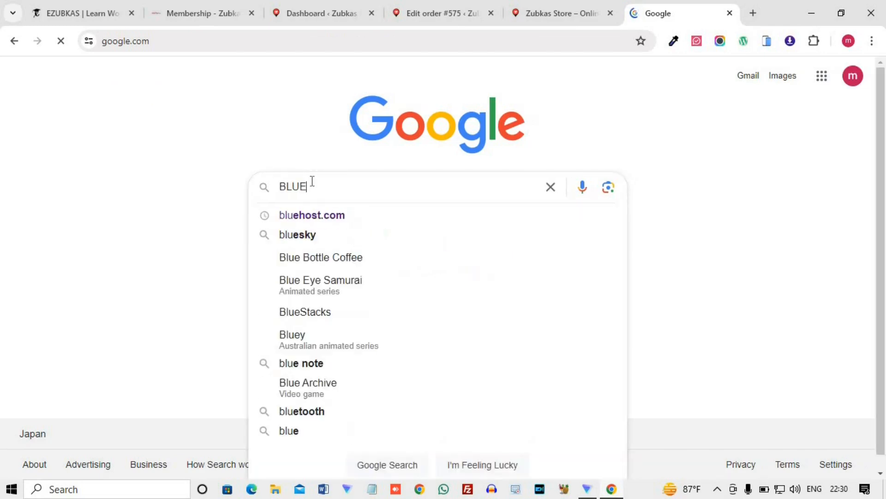
{"action": "type", "text": "DAR"}
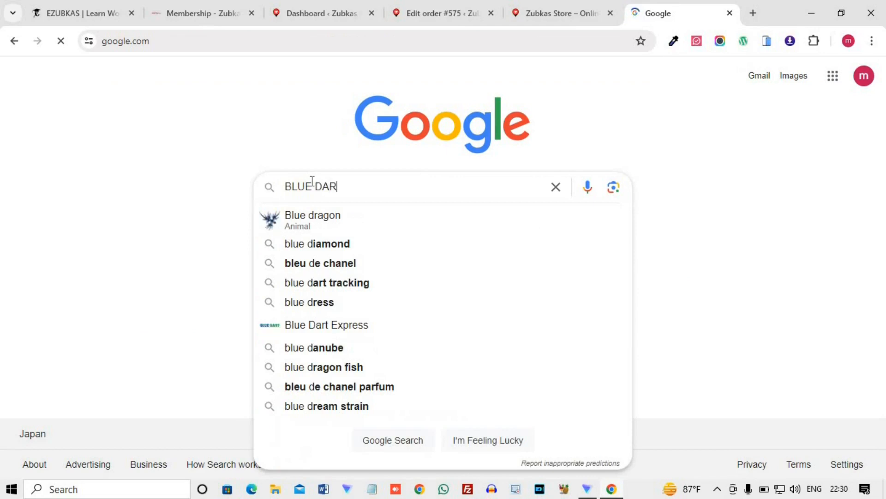
{"action": "type", "text": "TTRACKIN"}
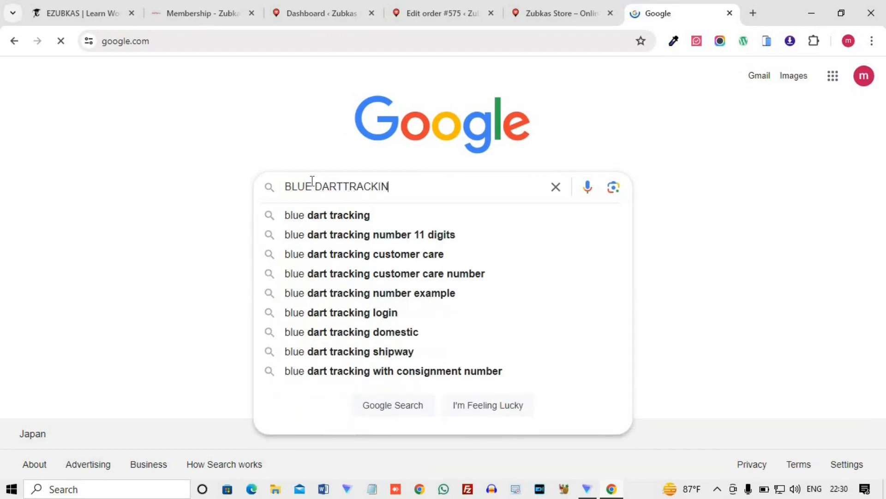
{"action": "type", "text": "G PAGE"}
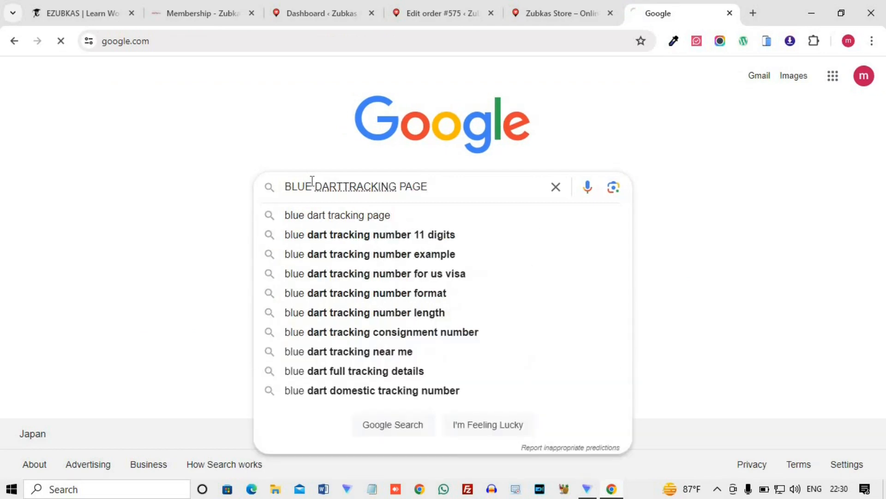
{"action": "key", "text": "Return"}
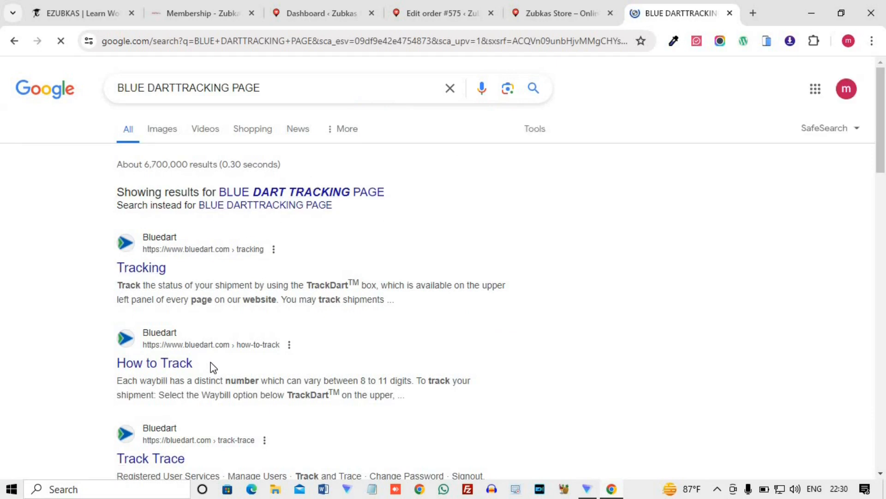
{"action": "left_click", "coordinate": [161, 251]}
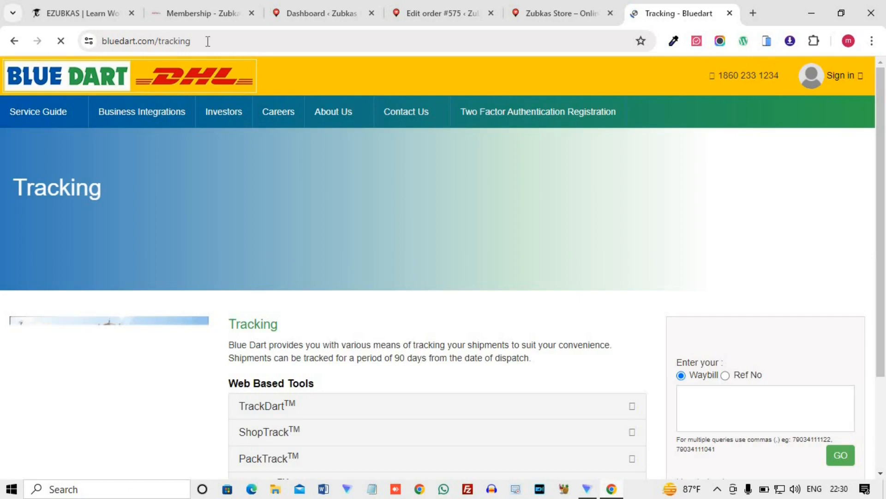
Copy the web address of the Bluedart tracking page.
{"action": "scroll", "coordinate": [215, 347], "scroll_direction": "down", "scroll_amount": 3}
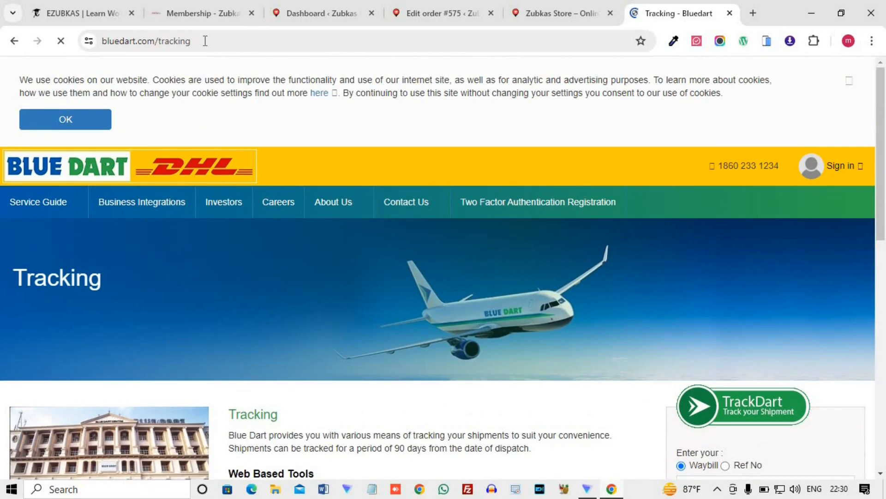
{"action": "left_click", "coordinate": [190, 42]}
{"action": "right_click", "coordinate": [178, 43]}
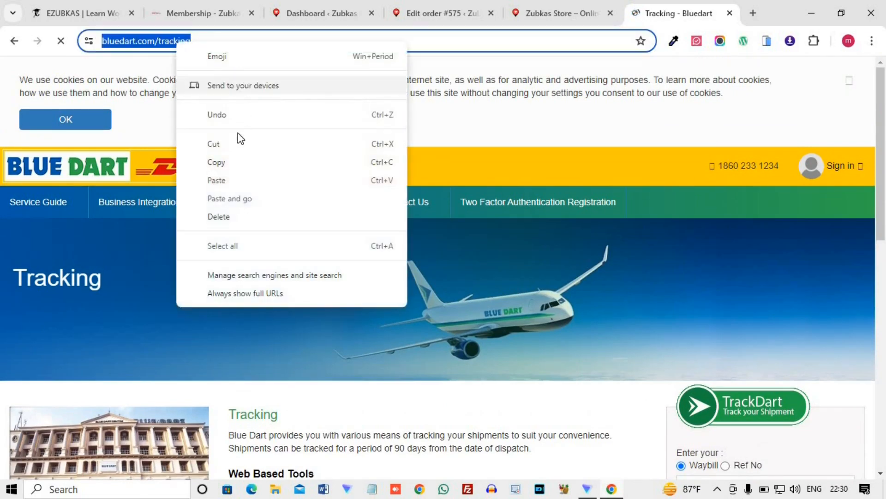
{"action": "left_click", "coordinate": [222, 162]}
Return to the order being edited, paste the Bluedart address as the tracking link and save the tracking details.
{"action": "left_click", "coordinate": [563, 3]}
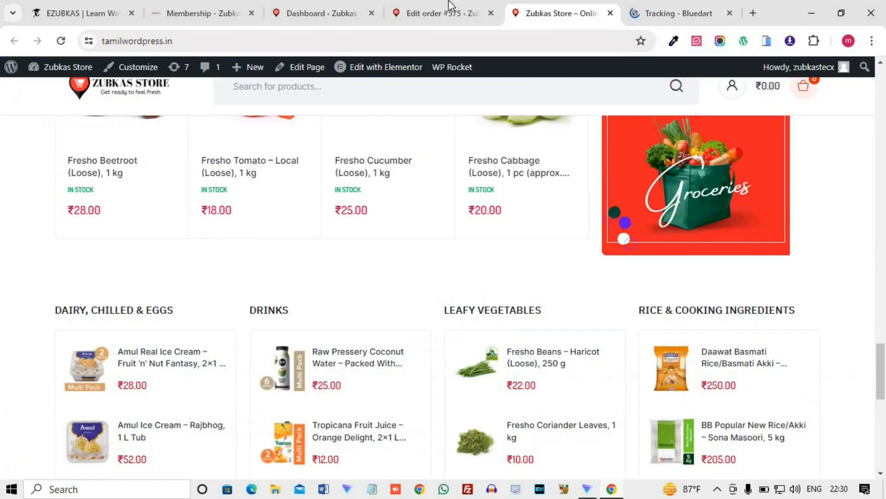
{"action": "left_click", "coordinate": [439, 13]}
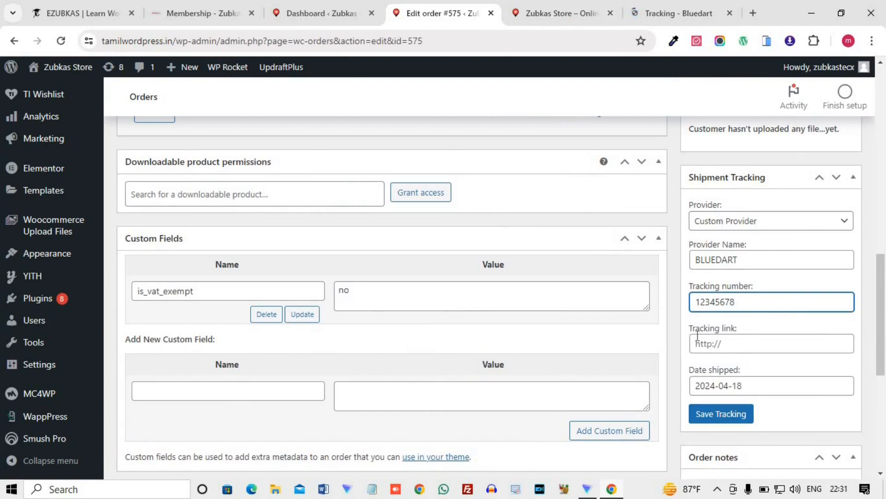
{"action": "left_click", "coordinate": [719, 344]}
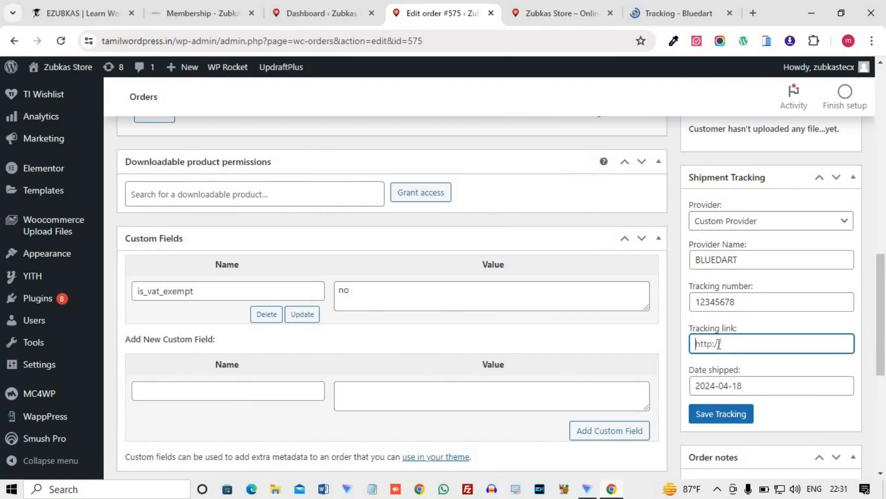
{"action": "key", "text": "ctrl+v"}
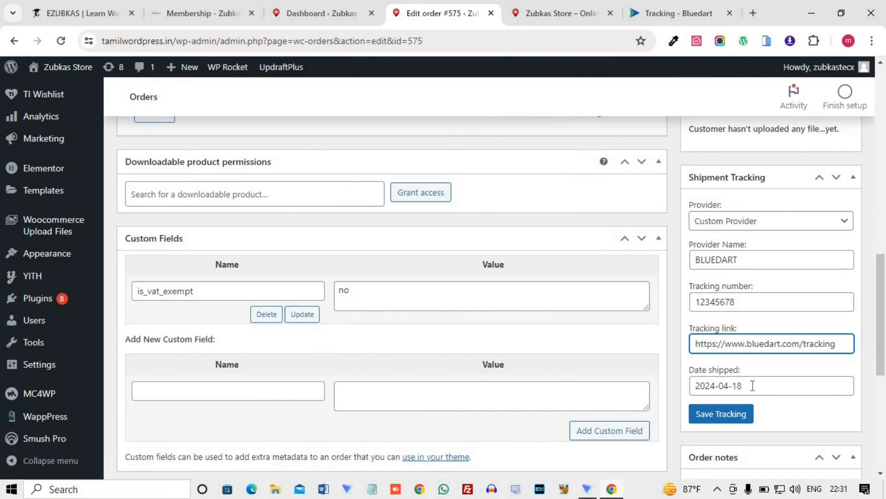
{"action": "left_click", "coordinate": [726, 416]}
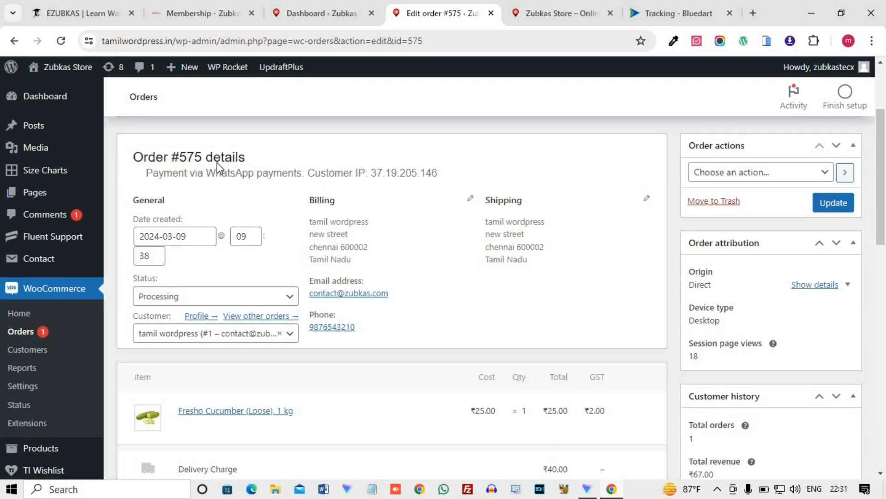
Look through the order page to check the saved BLUEDART entry under Shipment Tracking.
{"action": "scroll", "coordinate": [794, 418], "scroll_direction": "down", "scroll_amount": 3}
{"action": "scroll", "coordinate": [776, 286], "scroll_direction": "down", "scroll_amount": 3}
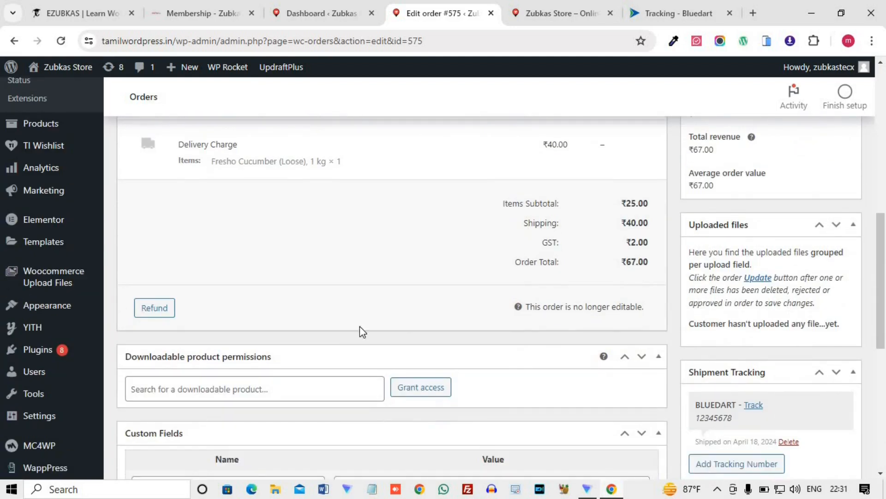
{"action": "scroll", "coordinate": [323, 320], "scroll_direction": "up", "scroll_amount": 5}
{"action": "scroll", "coordinate": [320, 319], "scroll_direction": "up", "scroll_amount": 2}
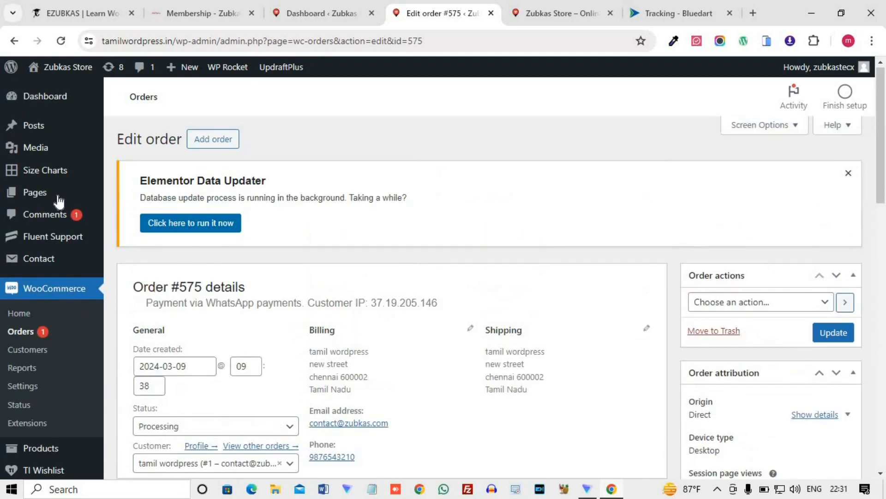
Switch to the store's live site, open the customer account page and list its orders.
{"action": "left_click", "coordinate": [561, 13]}
{"action": "scroll", "coordinate": [439, 233], "scroll_direction": "up", "scroll_amount": 10}
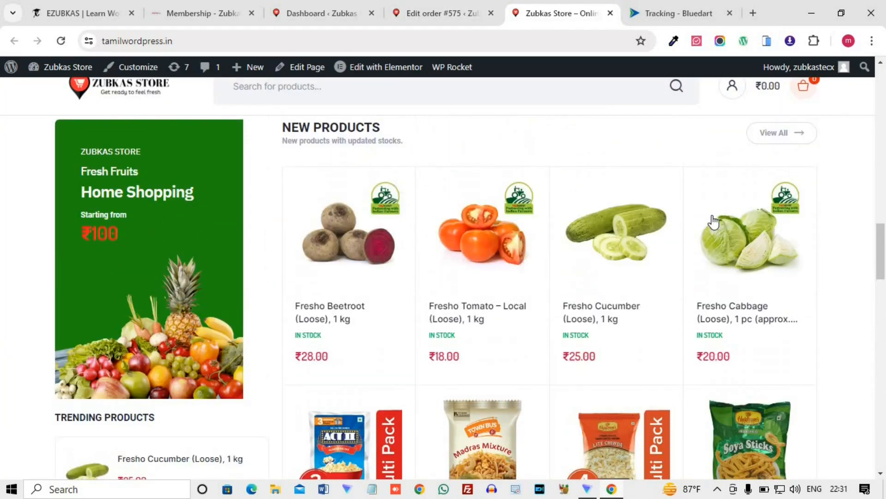
{"action": "scroll", "coordinate": [734, 203], "scroll_direction": "up", "scroll_amount": 10}
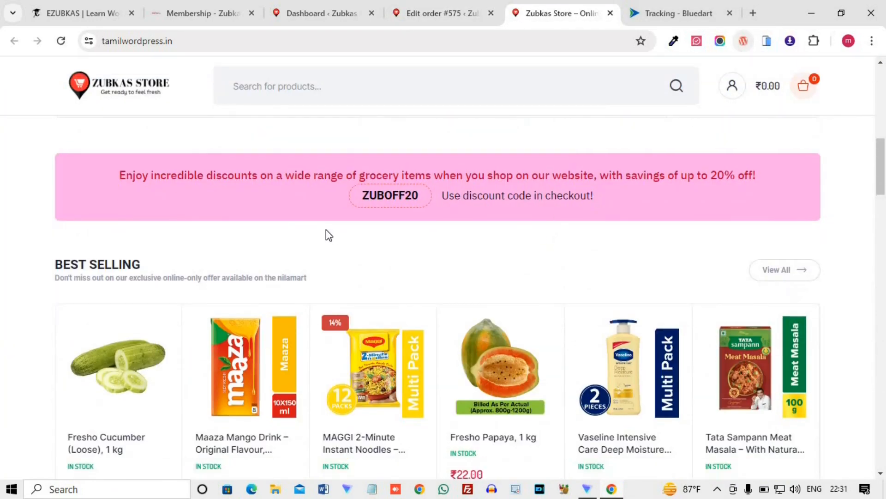
{"action": "scroll", "coordinate": [185, 217], "scroll_direction": "up", "scroll_amount": 5}
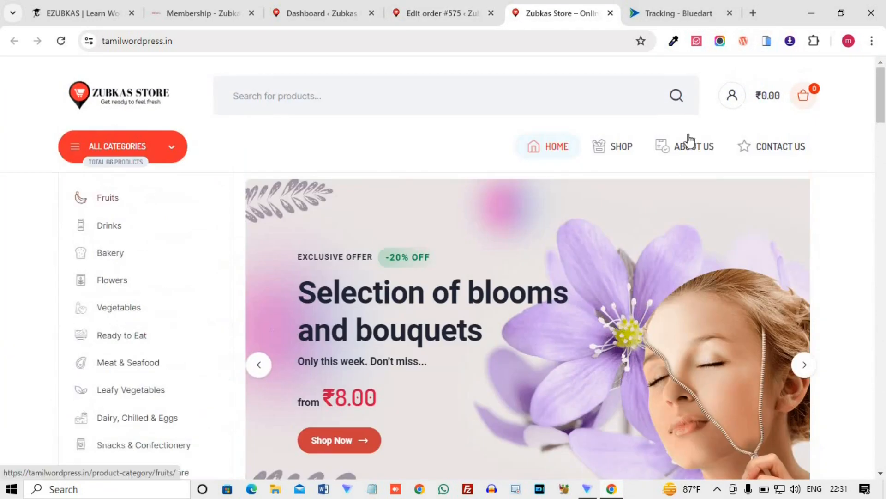
{"action": "left_click", "coordinate": [730, 99]}
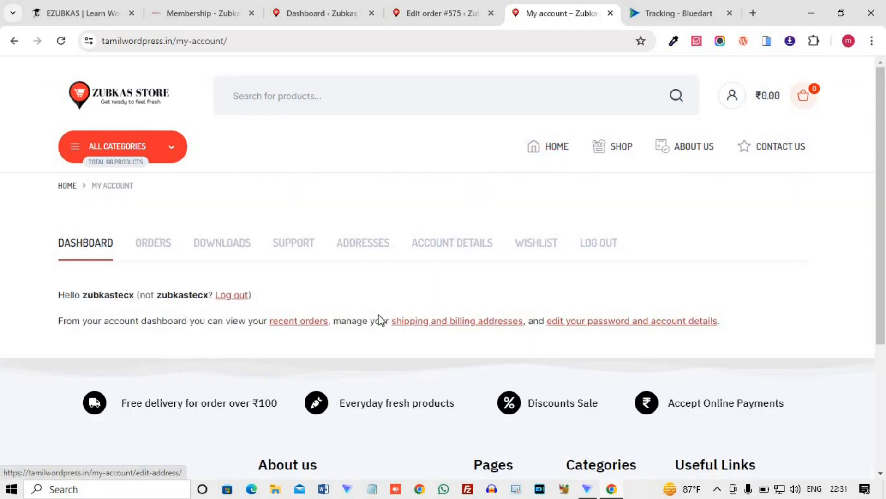
{"action": "left_click", "coordinate": [148, 250]}
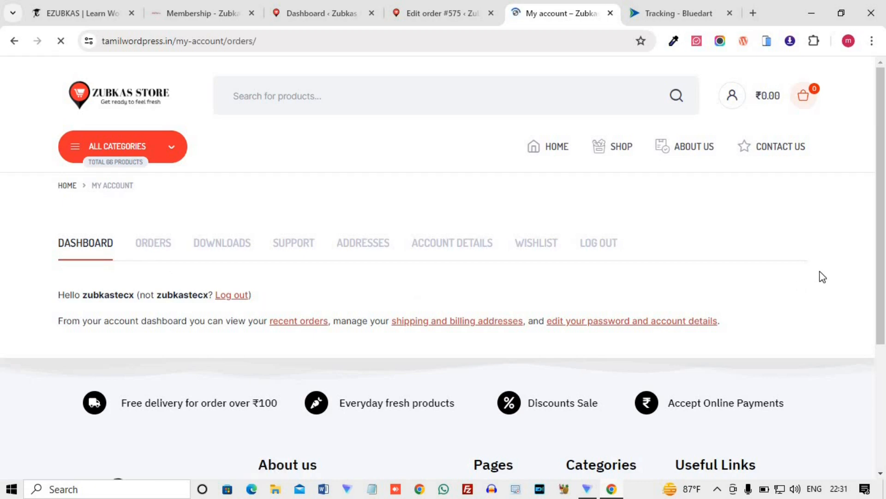
{"action": "scroll", "coordinate": [215, 203], "scroll_direction": "down", "scroll_amount": 1}
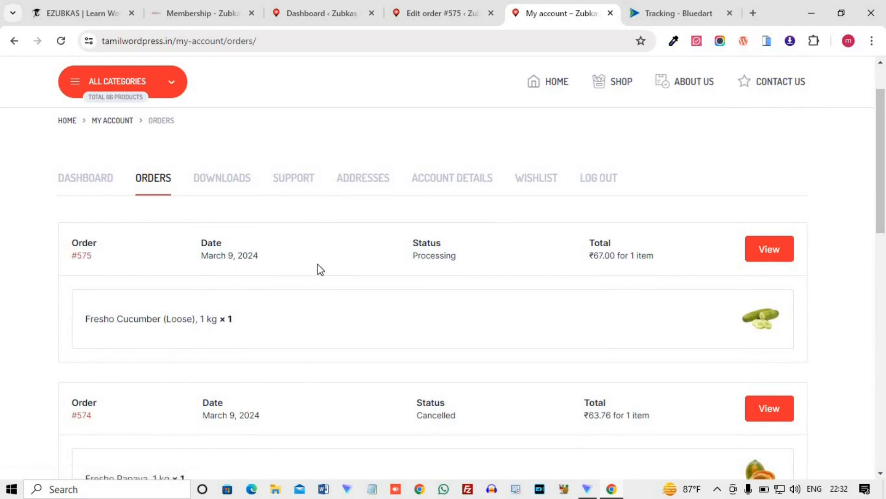
Open the customer's Processing order for Fresho Cucumber and check the Tracking Information section below the addresses.
{"action": "left_click", "coordinate": [770, 264]}
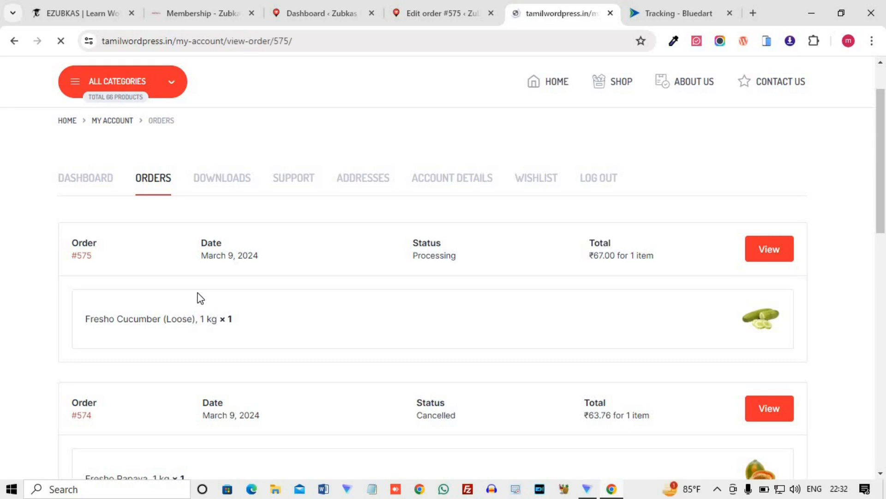
{"action": "scroll", "coordinate": [199, 298], "scroll_direction": "down", "scroll_amount": 6}
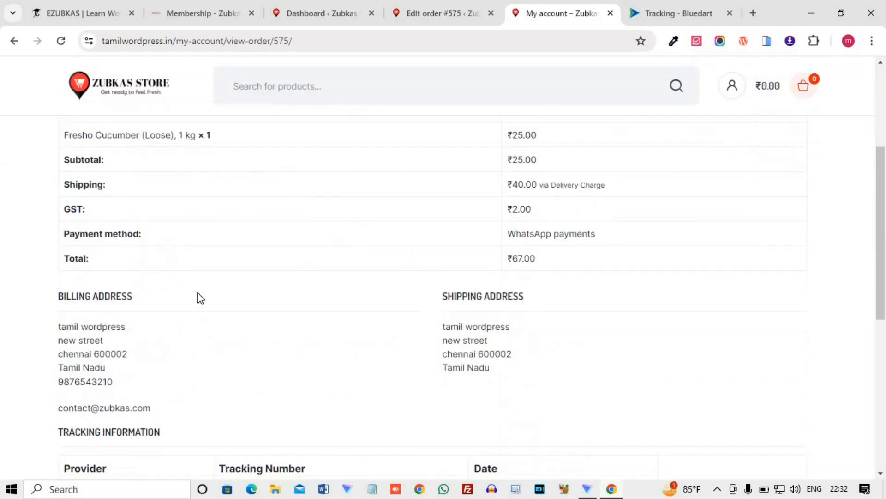
{"action": "scroll", "coordinate": [194, 277], "scroll_direction": "up", "scroll_amount": 7}
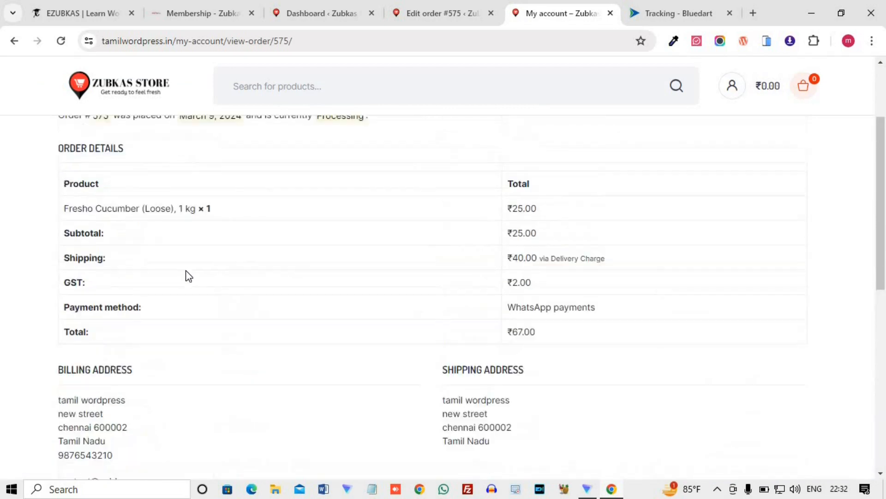
{"action": "scroll", "coordinate": [111, 286], "scroll_direction": "down", "scroll_amount": 5}
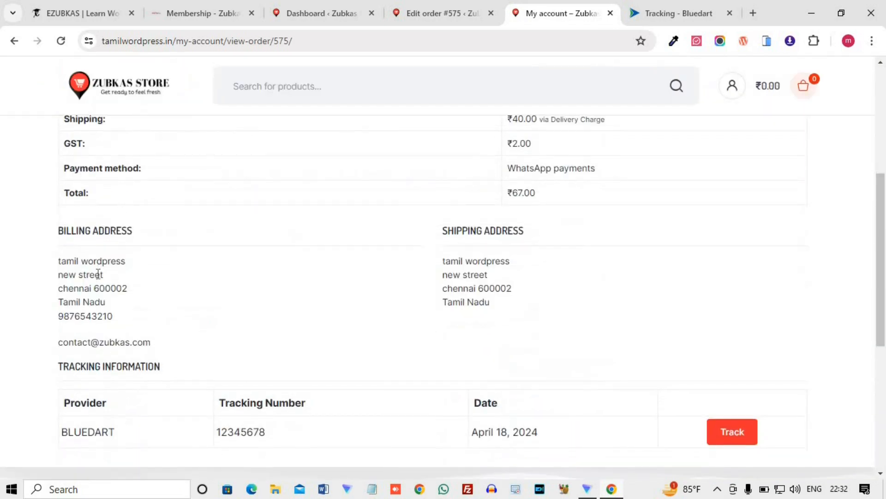
{"action": "scroll", "coordinate": [88, 259], "scroll_direction": "down", "scroll_amount": 3}
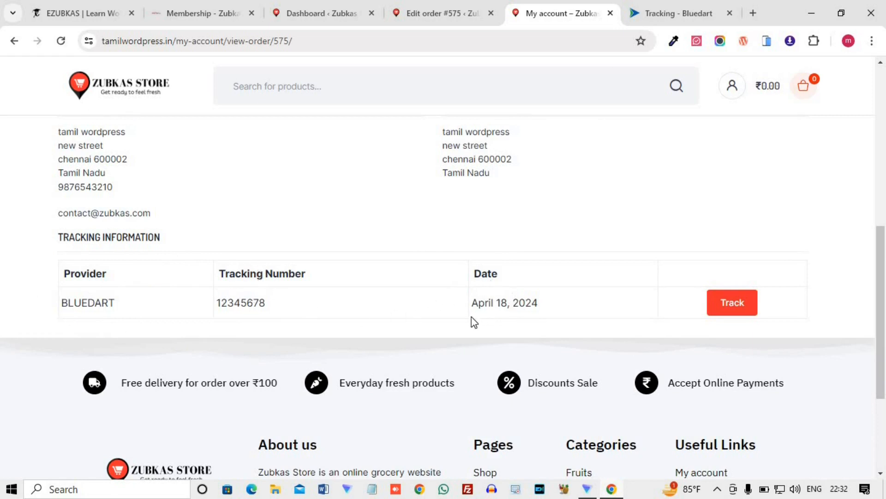
Follow the BLUEDART entry's tracking link to view the courier's tracking page, and return to the customer's order page.
{"action": "left_click", "coordinate": [737, 307]}
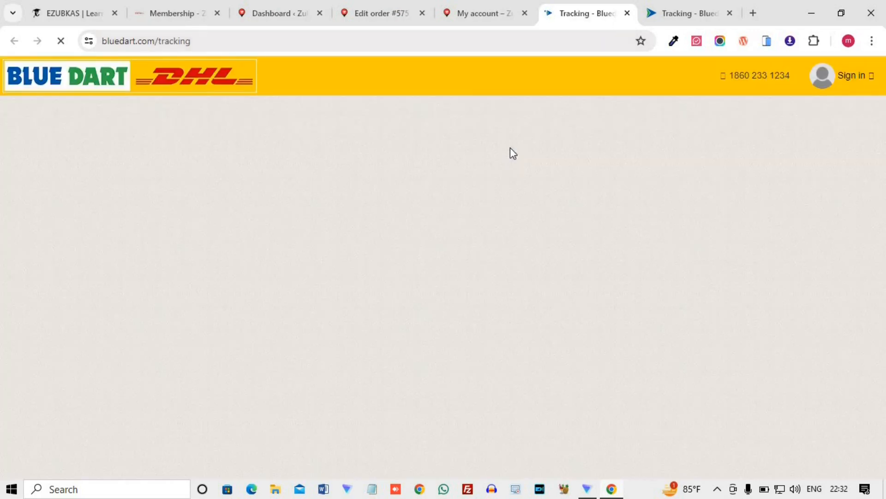
{"action": "scroll", "coordinate": [370, 387], "scroll_direction": "down", "scroll_amount": 5}
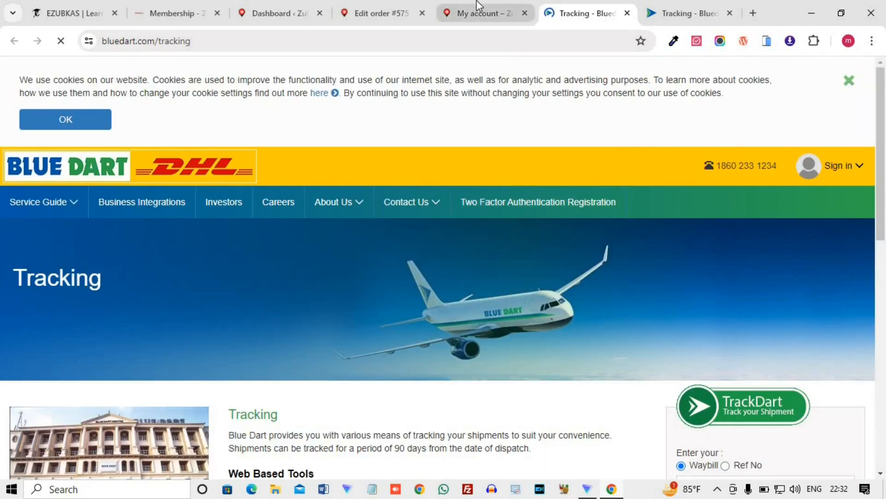
{"action": "left_click", "coordinate": [480, 12]}
Review the customer's order page from its status and order details to the Tracking Information table.
{"action": "scroll", "coordinate": [412, 255], "scroll_direction": "up", "scroll_amount": 6}
{"action": "scroll", "coordinate": [412, 255], "scroll_direction": "up", "scroll_amount": 2}
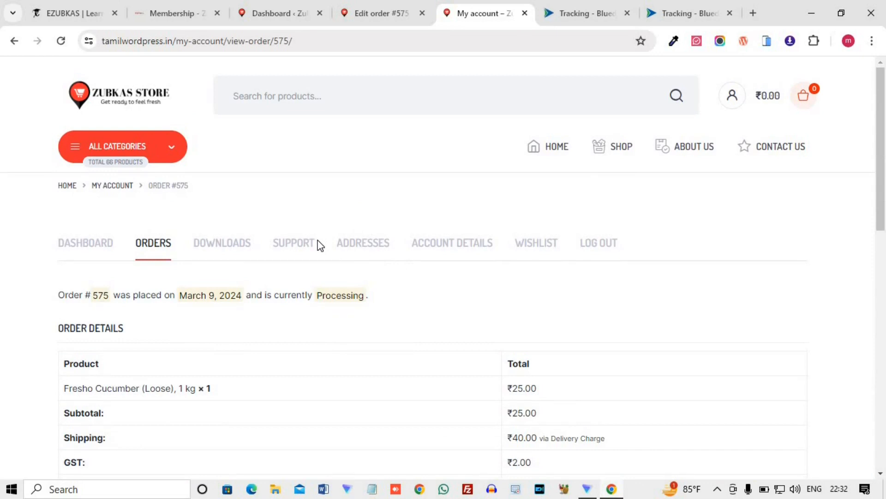
{"action": "scroll", "coordinate": [289, 332], "scroll_direction": "down", "scroll_amount": 5}
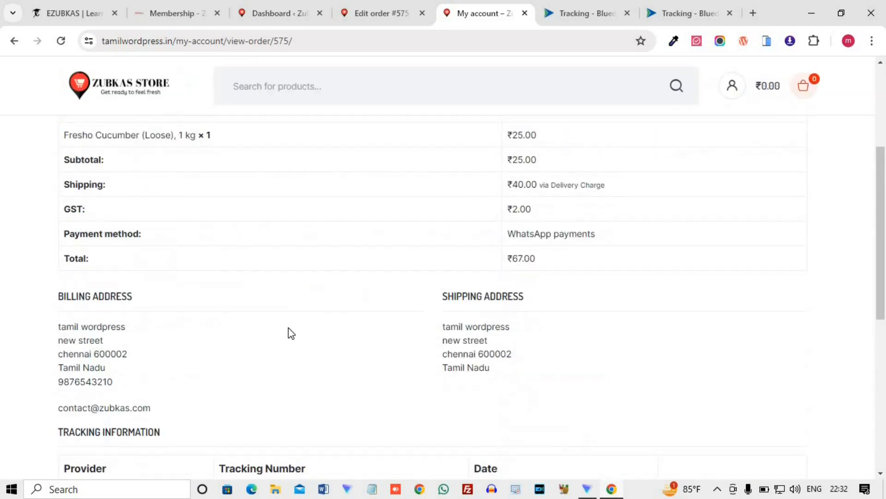
{"action": "scroll", "coordinate": [184, 336], "scroll_direction": "down", "scroll_amount": 4}
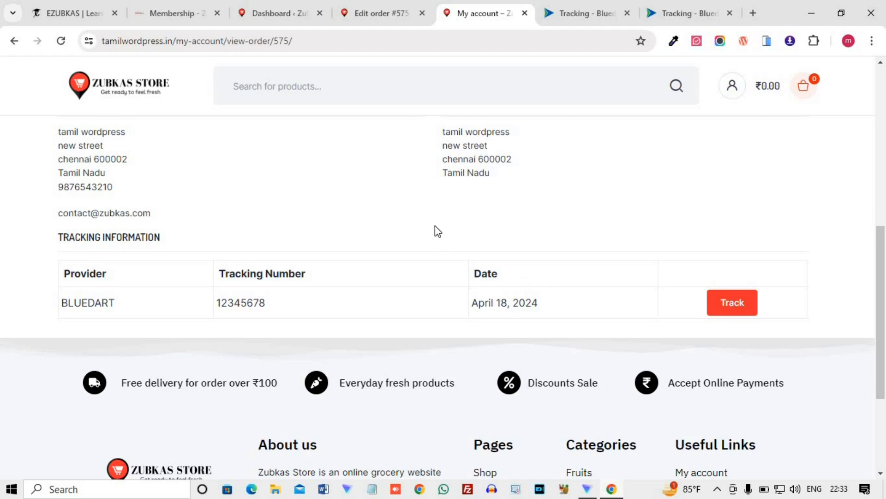
{"action": "scroll", "coordinate": [598, 227], "scroll_direction": "up", "scroll_amount": 8}
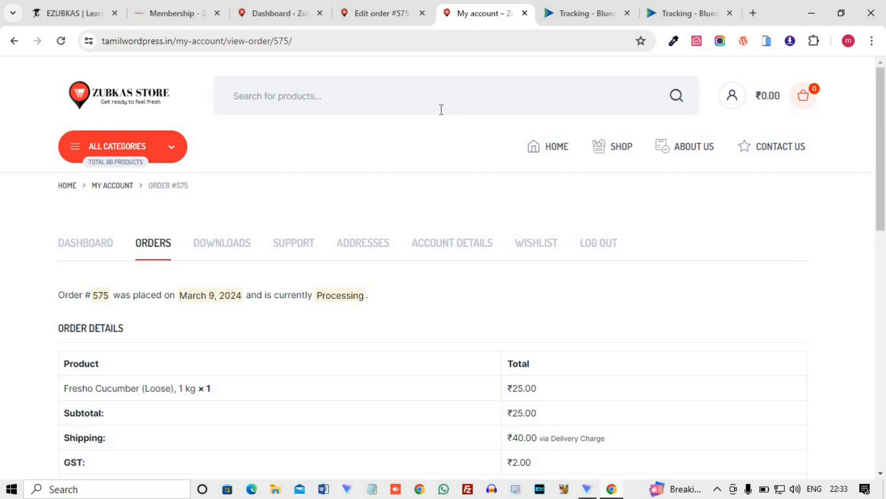
Switch to the EZUBKAS site and look over its home page with the course and internship offers.
{"action": "left_click", "coordinate": [76, 10]}
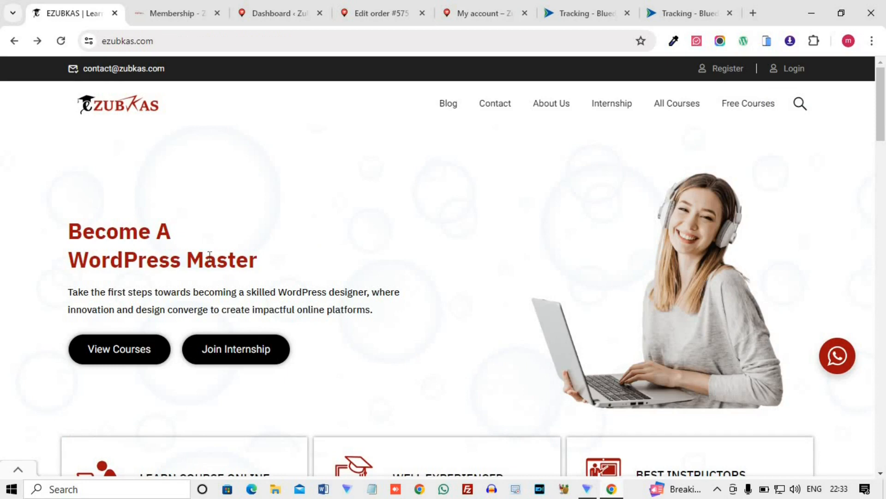
{"action": "scroll", "coordinate": [90, 234], "scroll_direction": "down", "scroll_amount": 1}
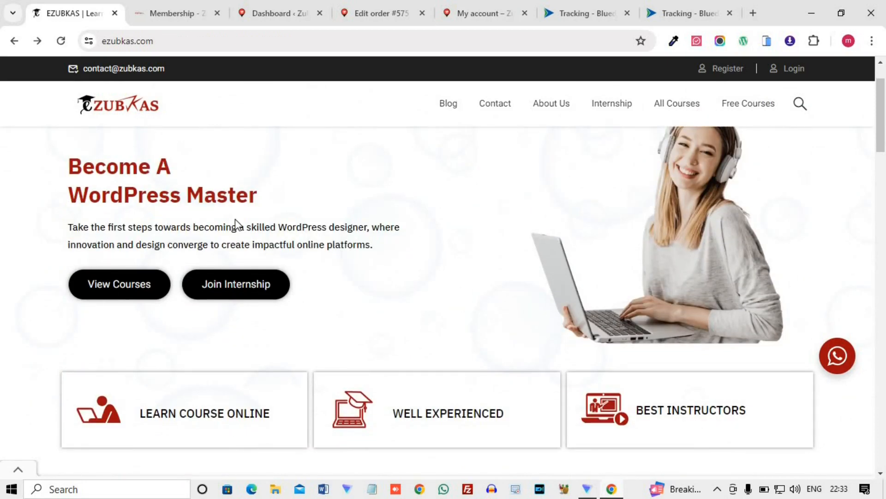
{"action": "scroll", "coordinate": [238, 213], "scroll_direction": "up", "scroll_amount": 1}
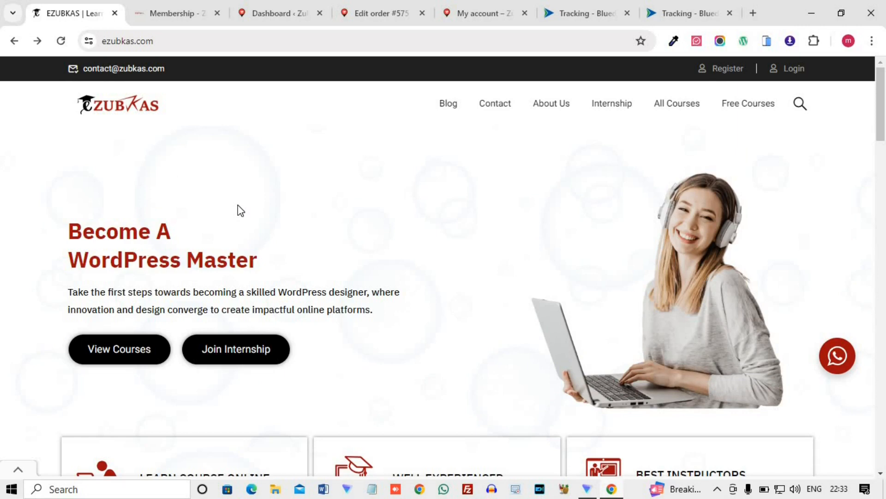
{"action": "scroll", "coordinate": [240, 210], "scroll_direction": "down", "scroll_amount": 1}
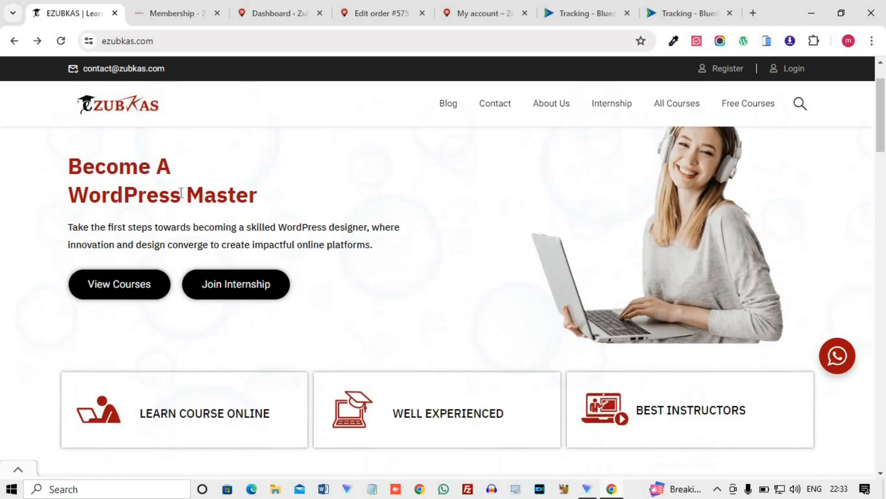
{"action": "scroll", "coordinate": [341, 197], "scroll_direction": "down", "scroll_amount": 1}
{"action": "scroll", "coordinate": [319, 338], "scroll_direction": "up", "scroll_amount": 2}
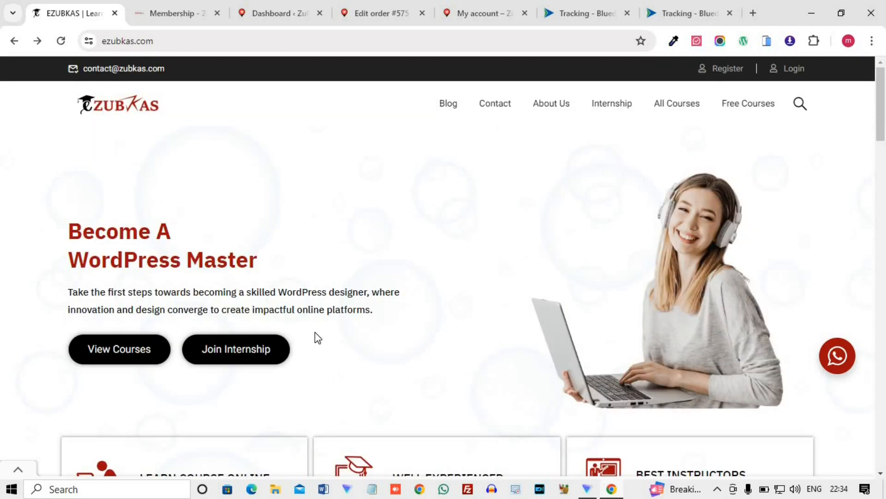
Switch to the ZUBKASline membership page and open its WhatsApp chat contacts for customer and technical support.
{"action": "left_click", "coordinate": [180, 9]}
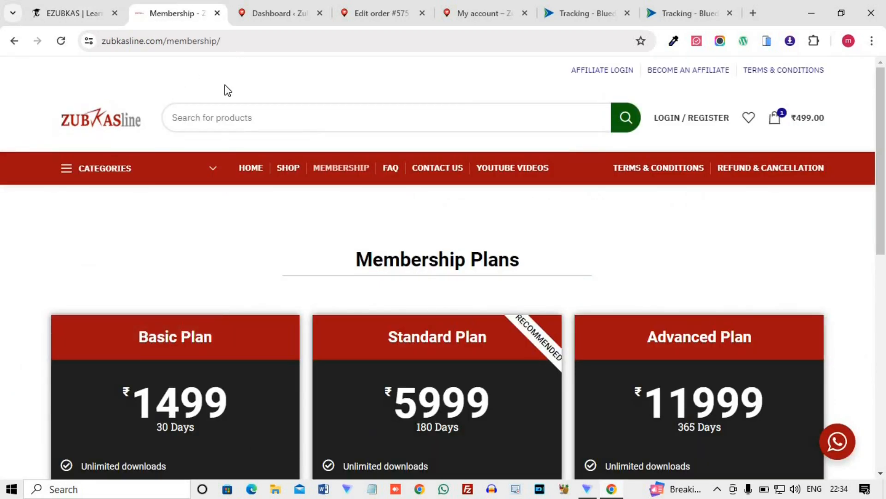
{"action": "left_click", "coordinate": [845, 447]}
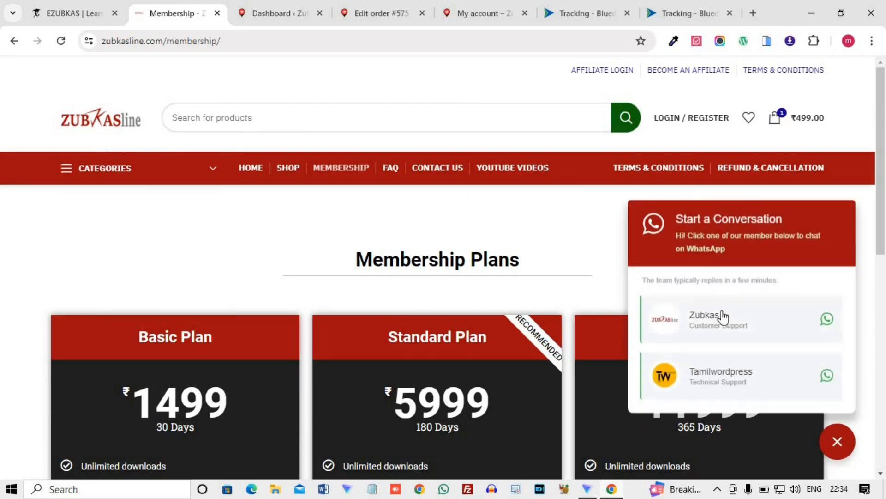